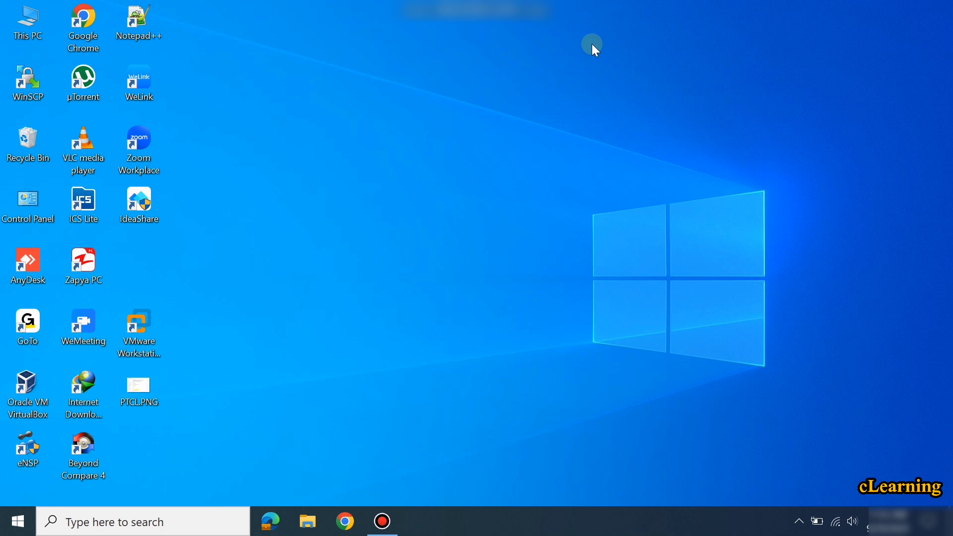
Search Windows for 'dev' and launch Device Manager from the results.
click(195, 516)
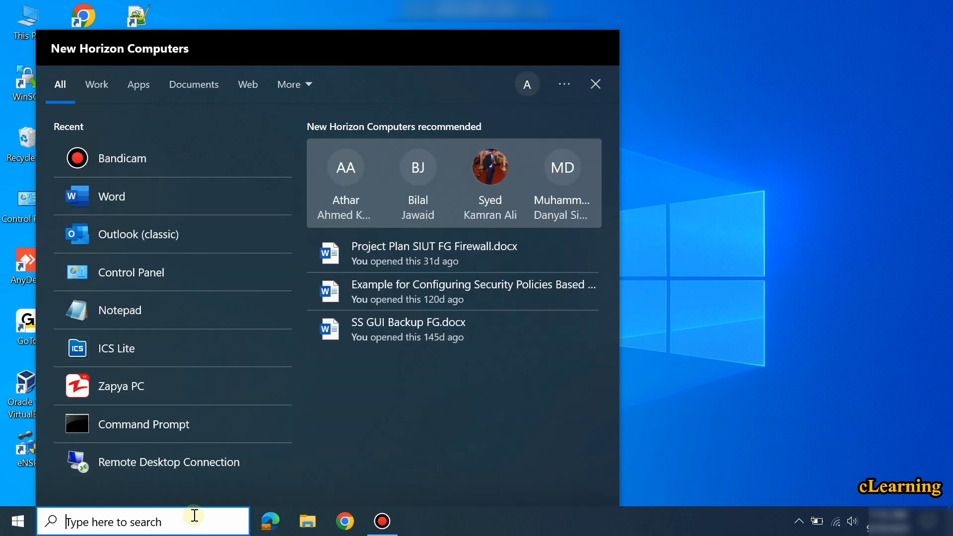
text(de)
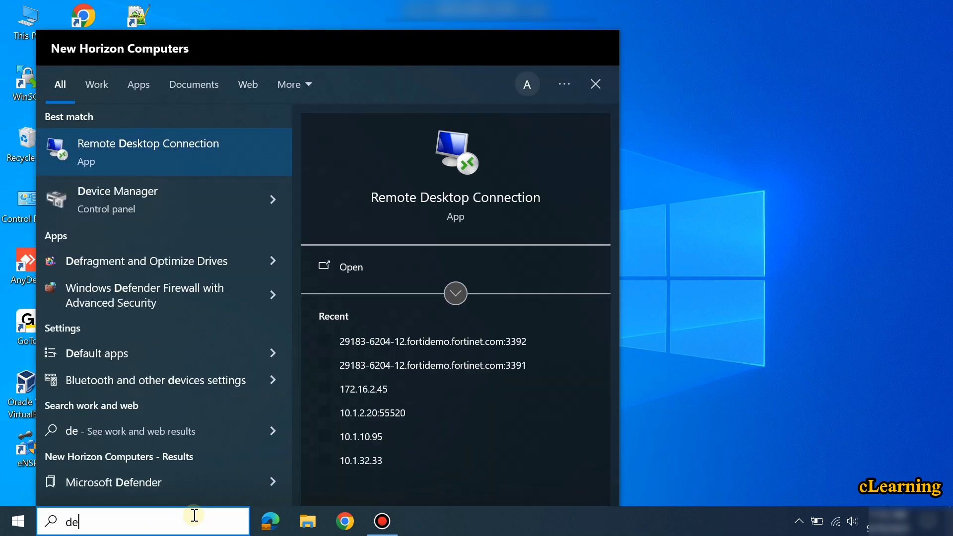
text(v)
key(Return)
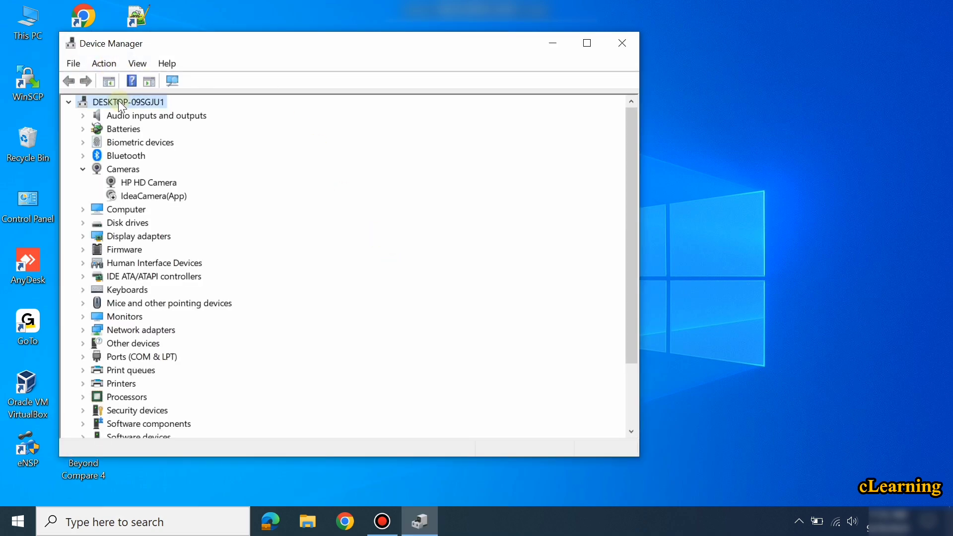
Start the Add legacy hardware wizard and choose to select the hardware manually.
click(105, 62)
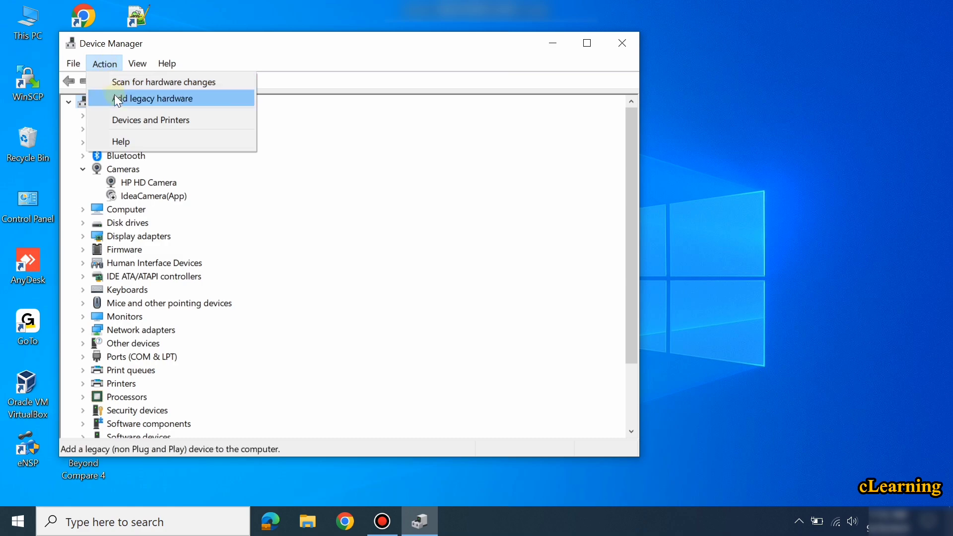
click(115, 97)
click(402, 426)
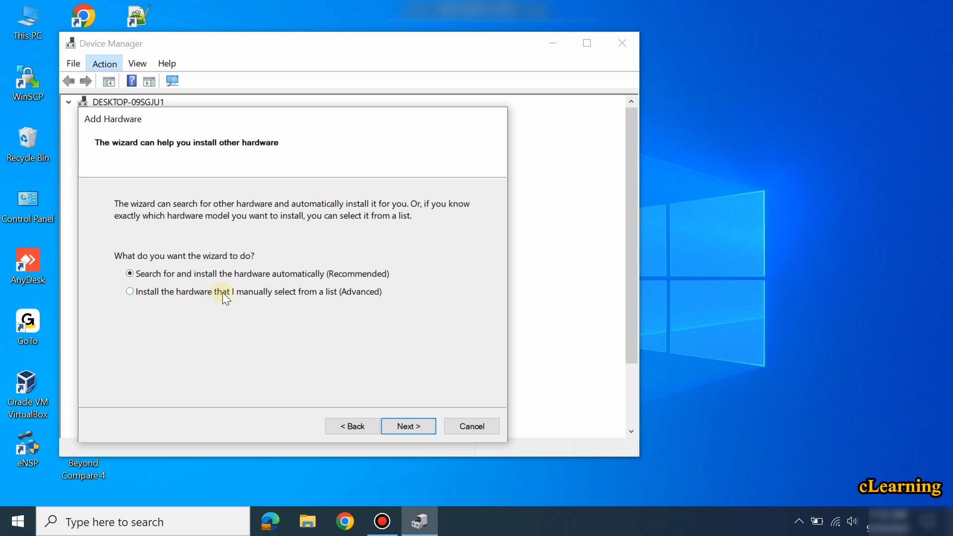
click(403, 424)
Pick Network adapters as the hardware type and continue to driver selection.
scroll(257, 297, down, 8)
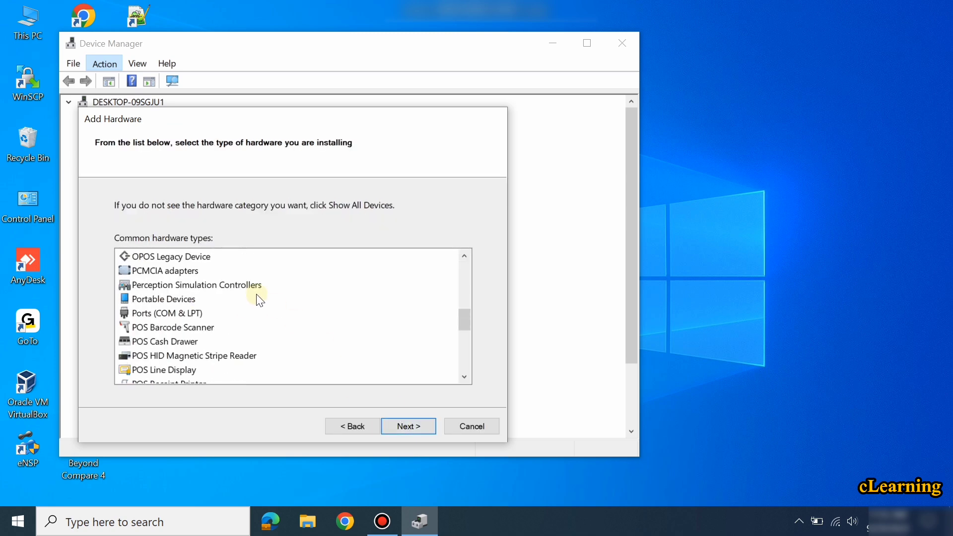
scroll(256, 299, down, 3)
scroll(187, 358, down, 3)
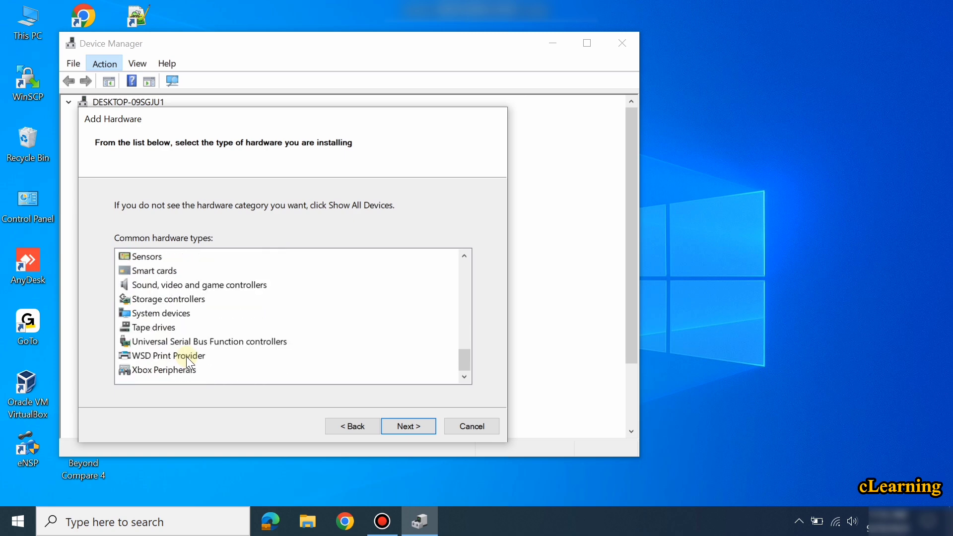
scroll(174, 321, up, 2)
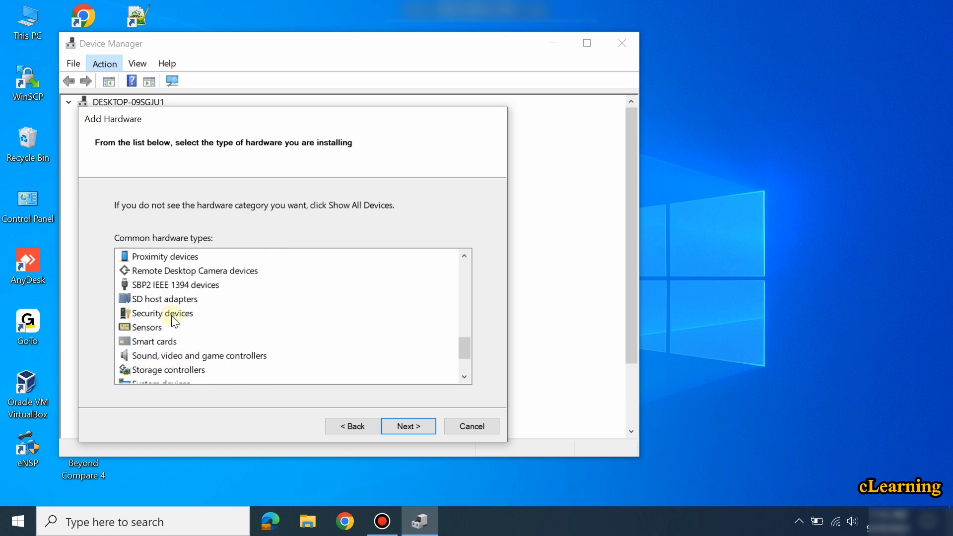
drag(462, 347, 456, 318)
click(160, 257)
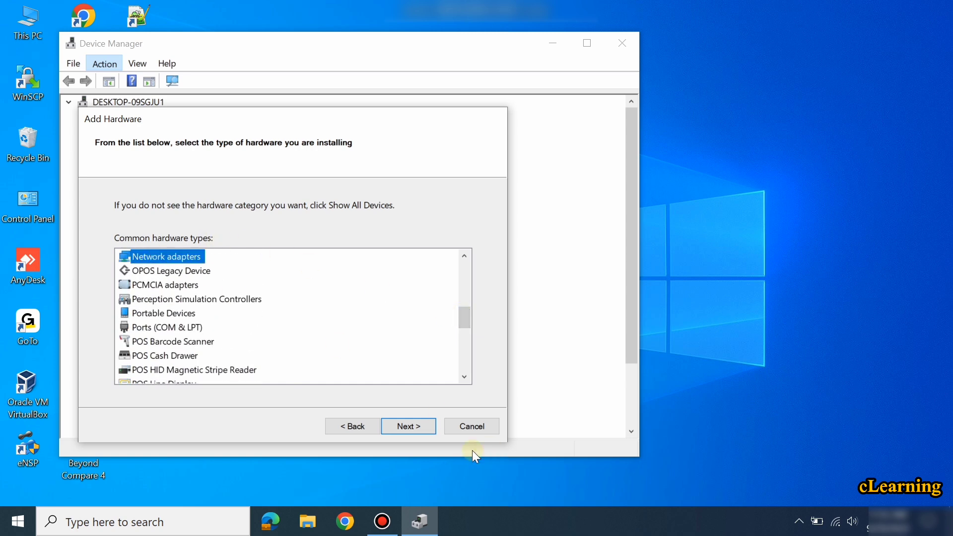
click(410, 427)
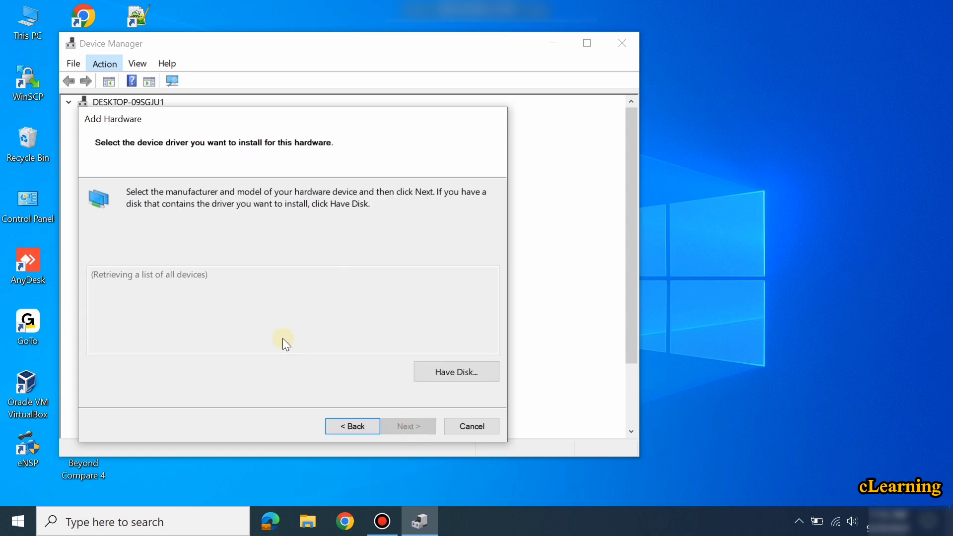
Select Microsoft > Microsoft KM-TEST Loopback Adapter and install it.
drag(230, 287, 228, 318)
click(120, 322)
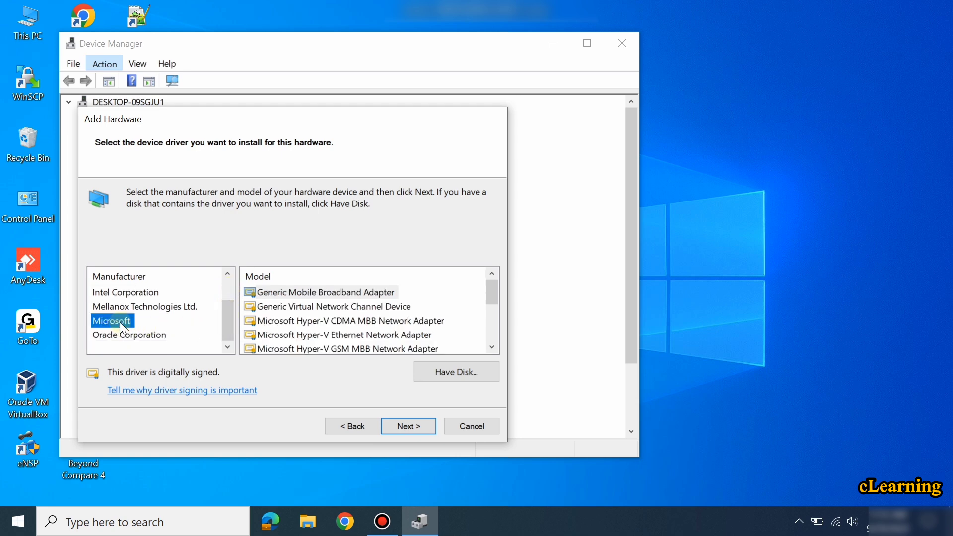
scroll(452, 289, down, 2)
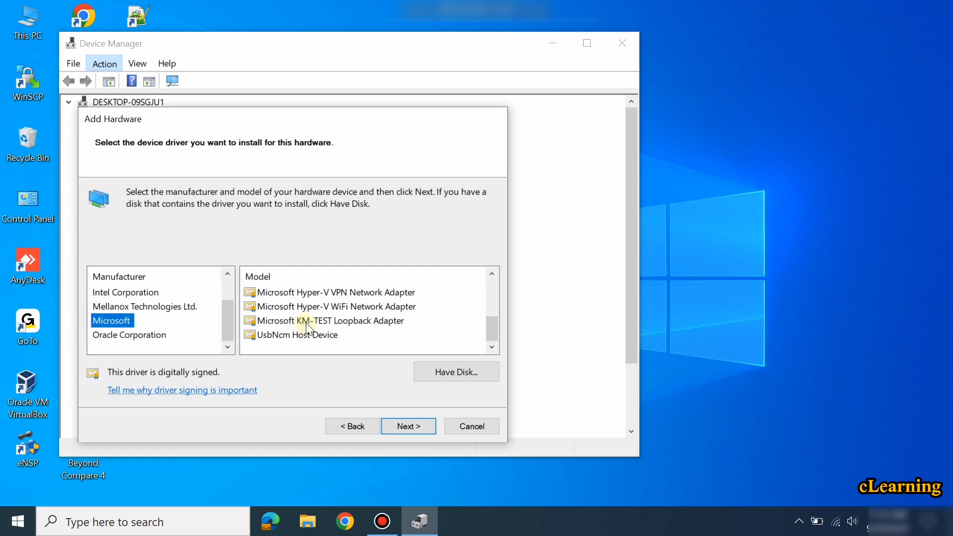
click(343, 323)
click(406, 422)
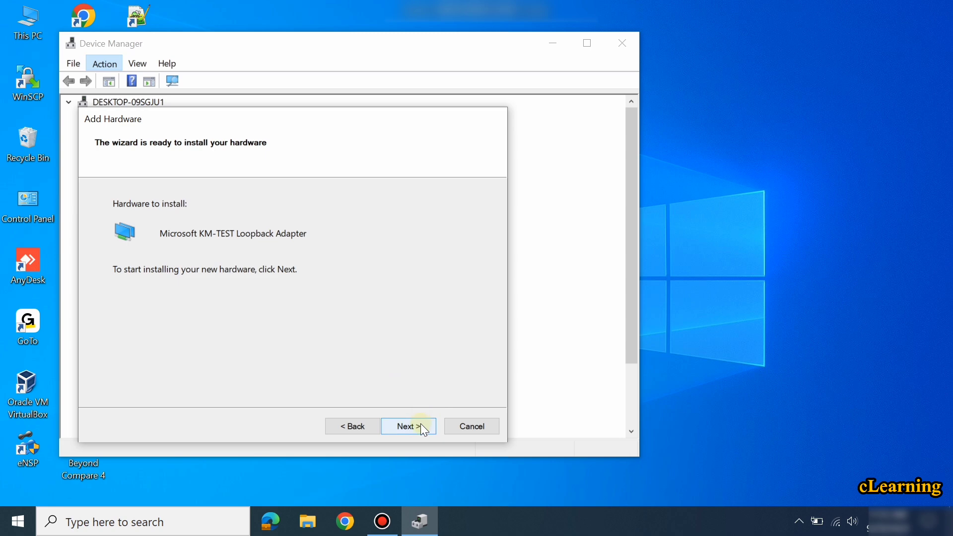
click(420, 426)
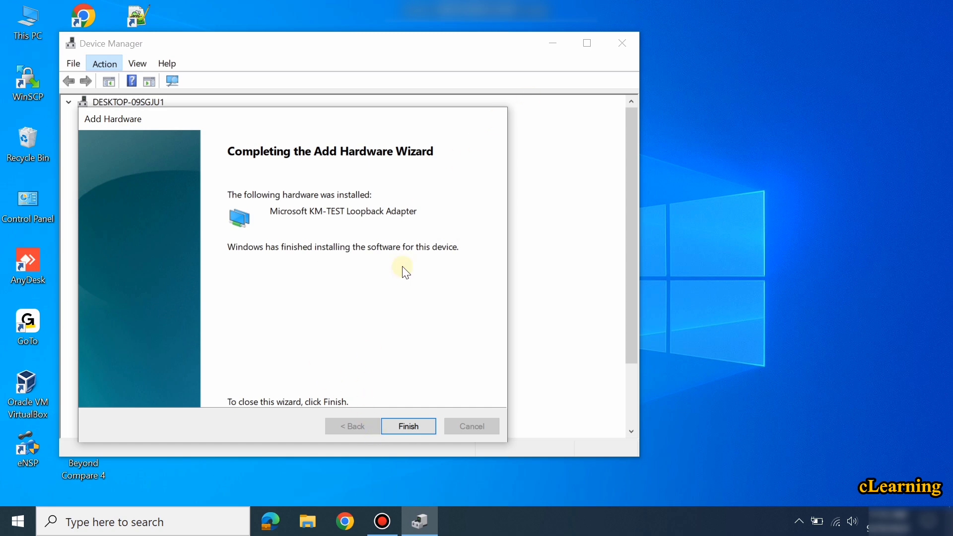
Finish the hardware wizard and close Device Manager.
click(590, 119)
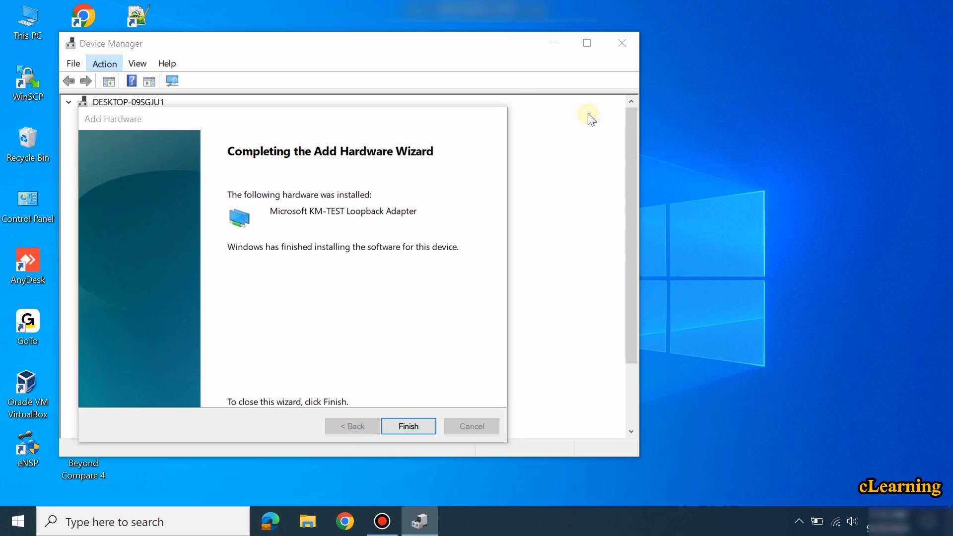
click(410, 430)
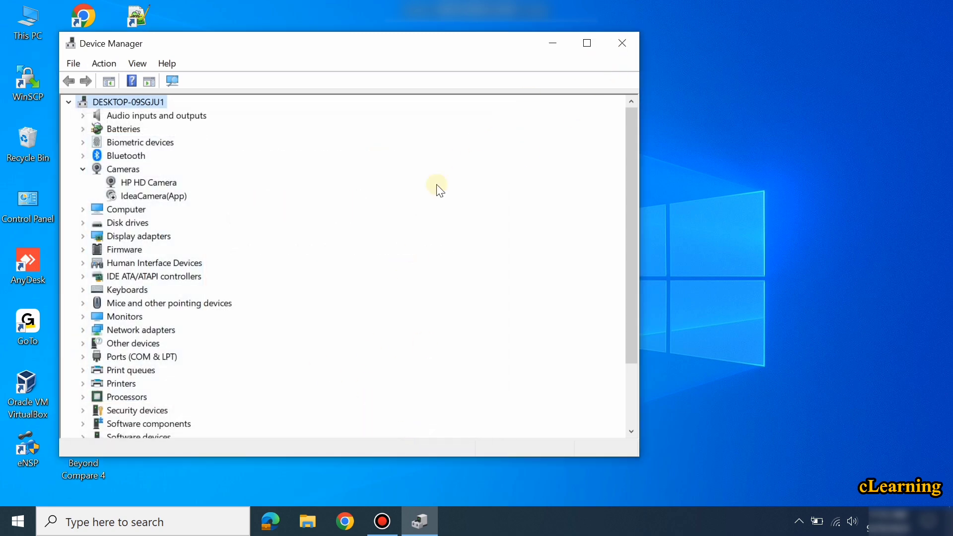
click(627, 44)
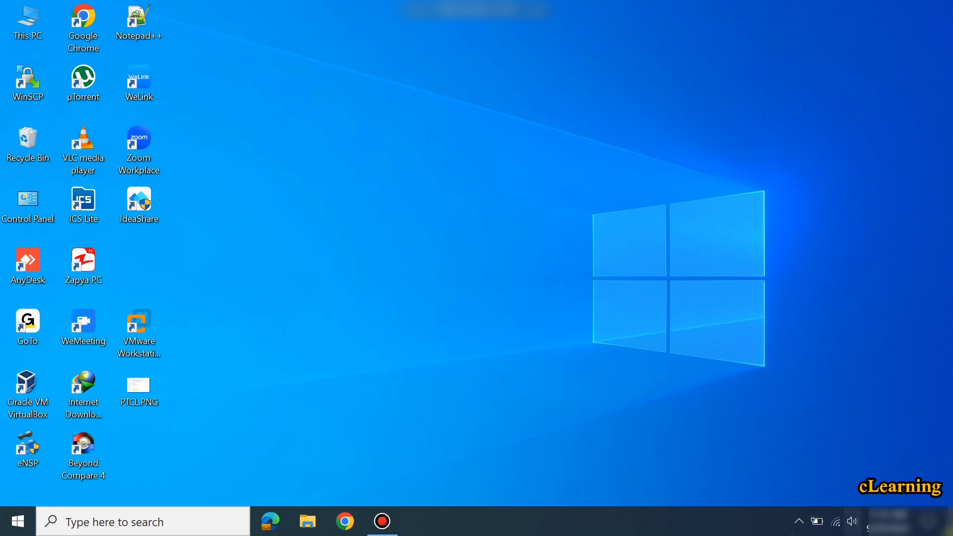
Go from the network tray icon through Ethernet settings to the adapter list.
click(836, 521)
click(789, 436)
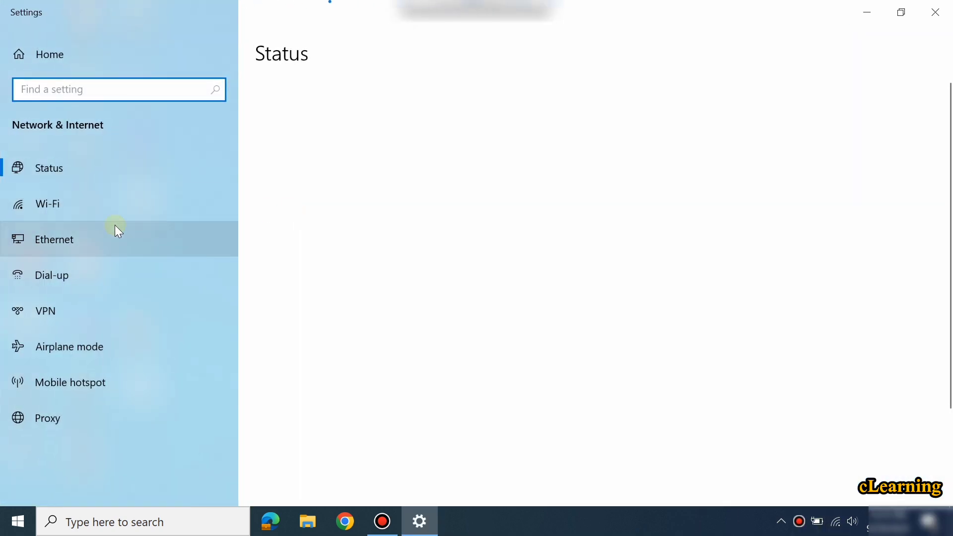
click(120, 244)
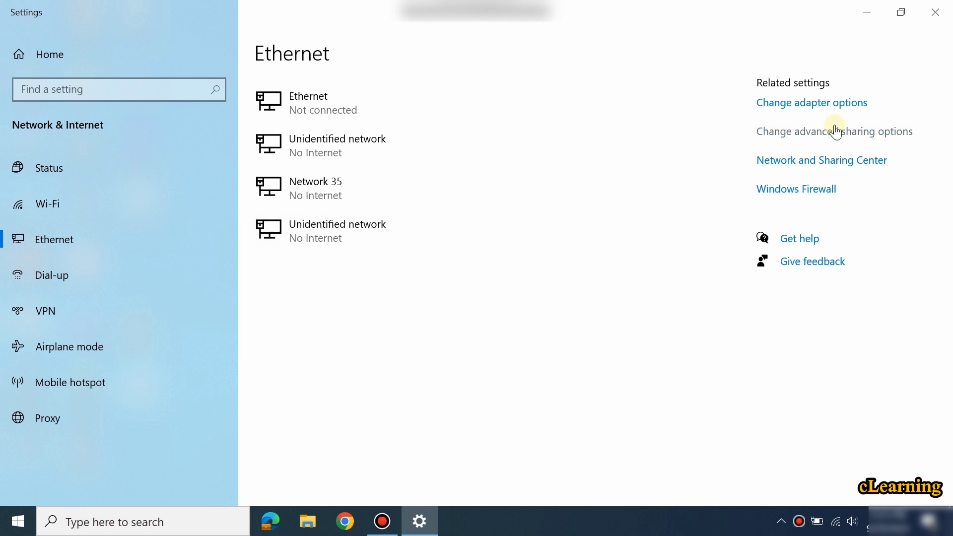
click(822, 104)
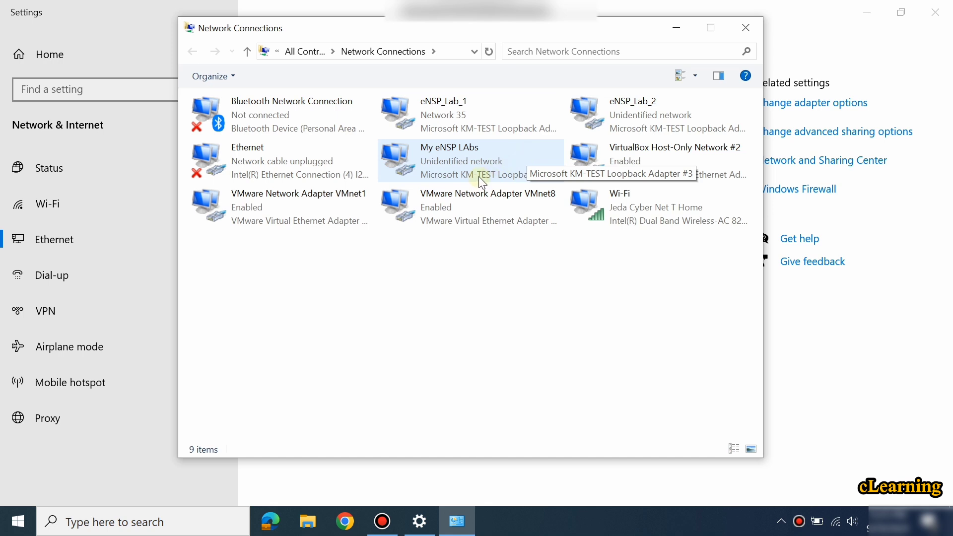
Give eNSP_Lab_1 IPv4 172.16.1.10, mask 255.255.255.0, gateway 172.16.1.1, accepting the gateway warning.
double_click(471, 136)
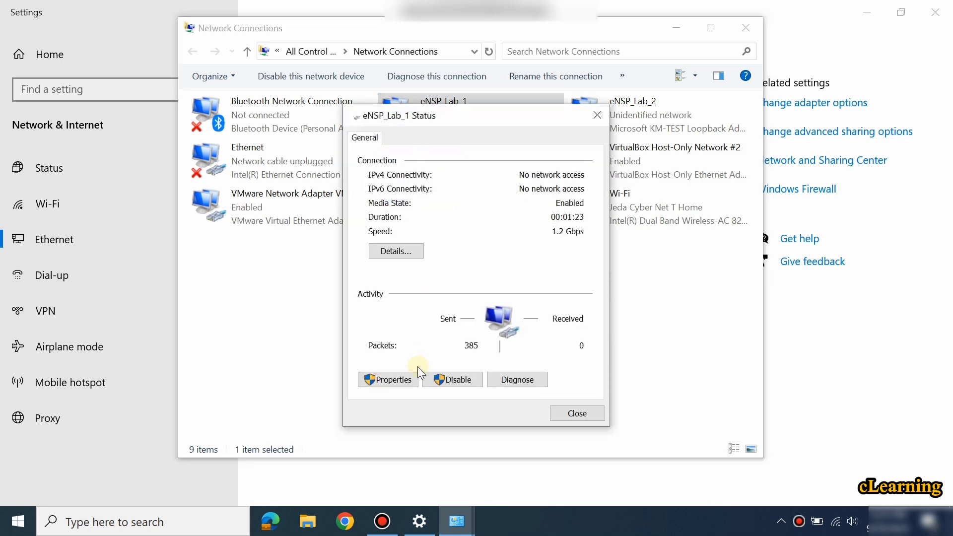
click(392, 379)
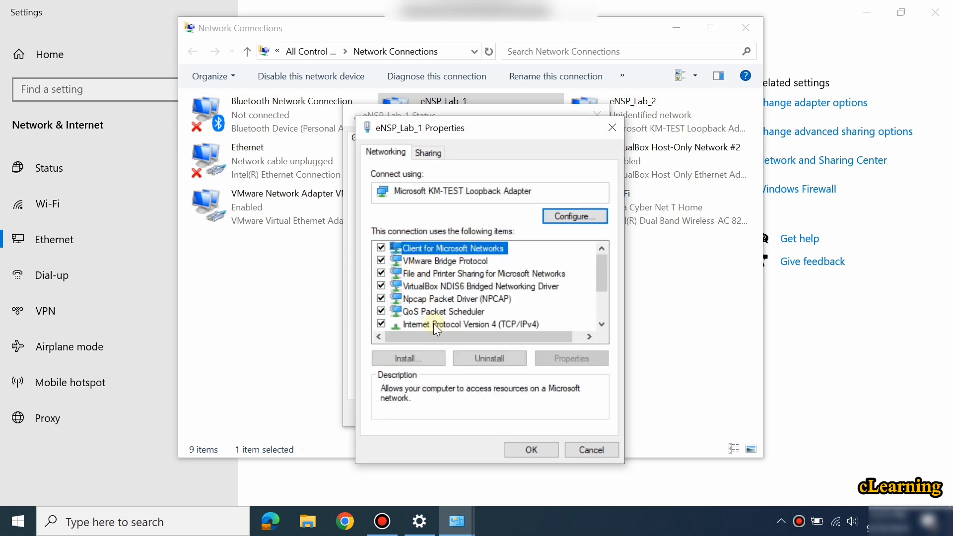
double_click(436, 324)
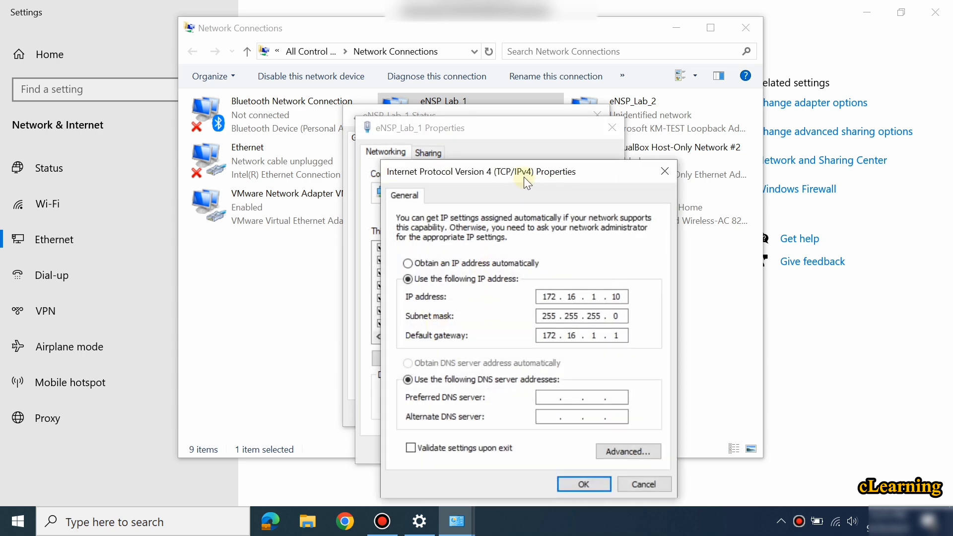
drag(524, 173, 490, 95)
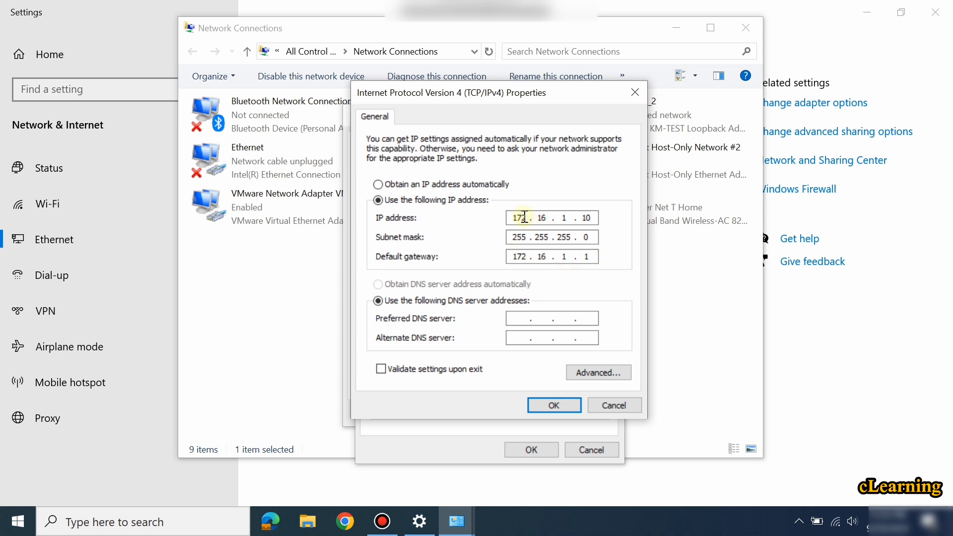
double_click(589, 216)
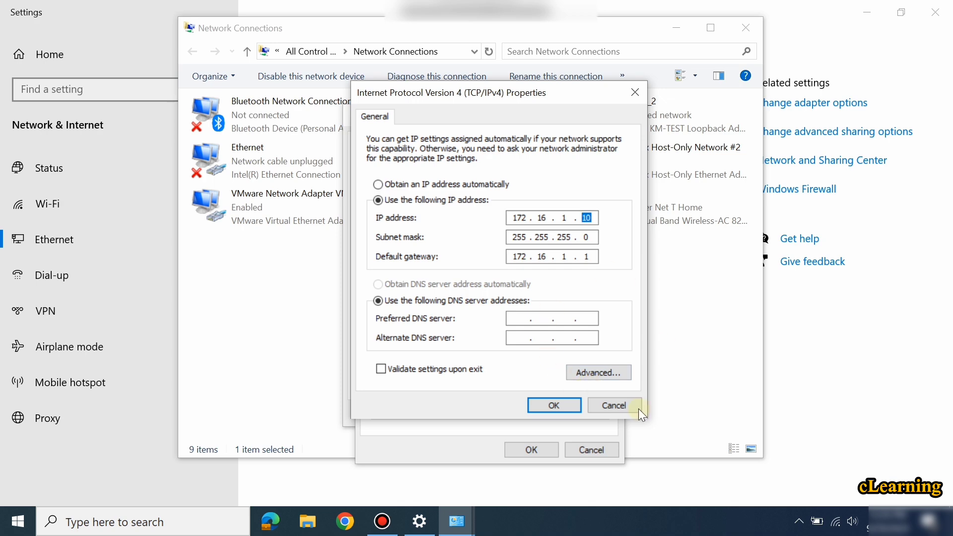
click(562, 404)
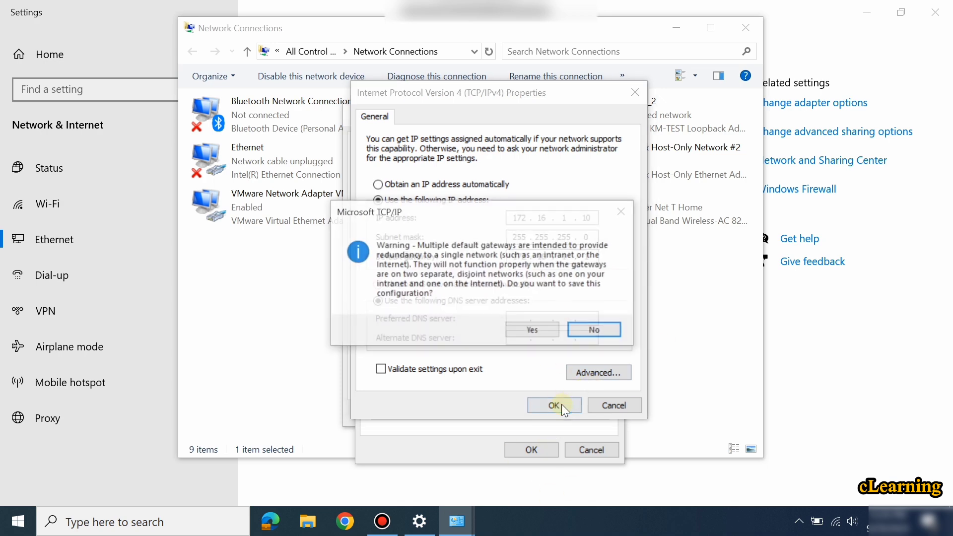
click(536, 336)
click(530, 448)
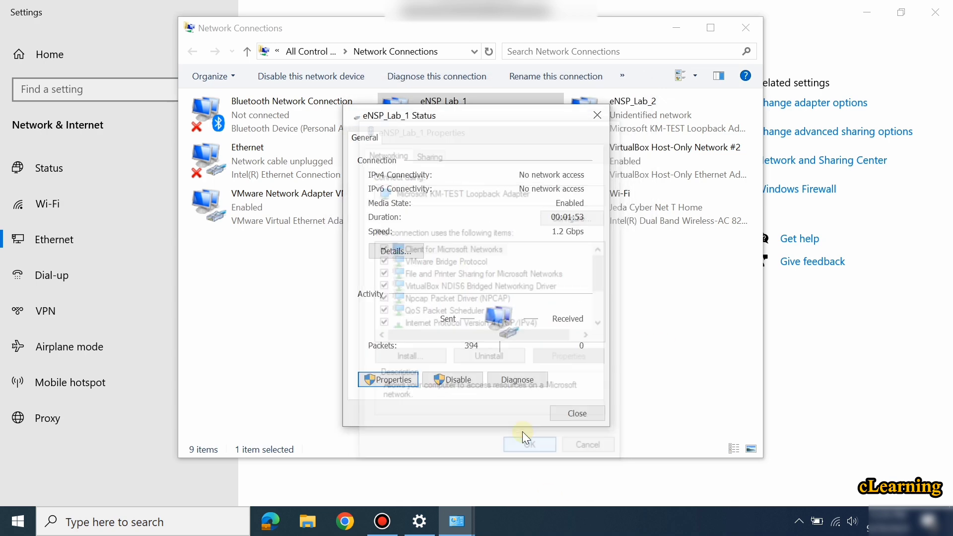
click(575, 412)
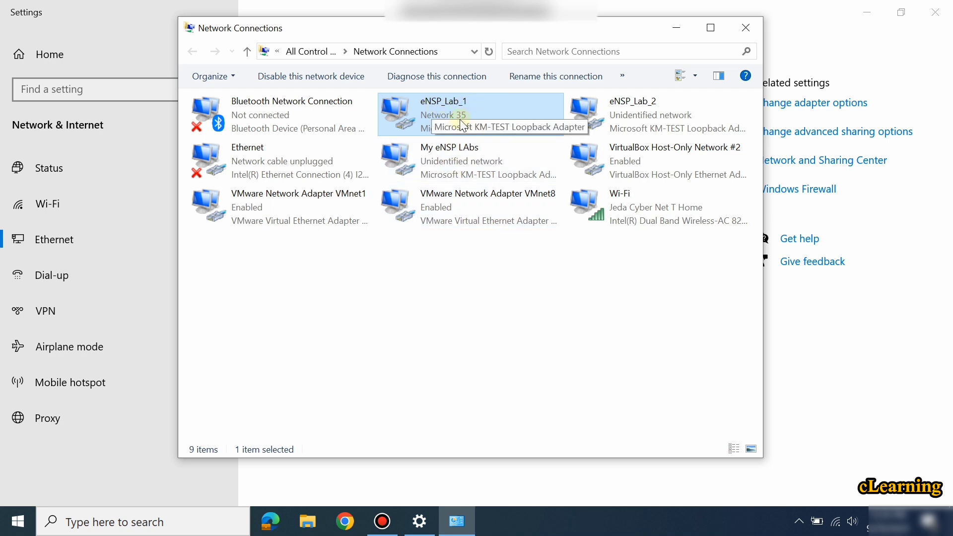
Minimize the open windows and launch eNSP through Windows Search.
click(676, 28)
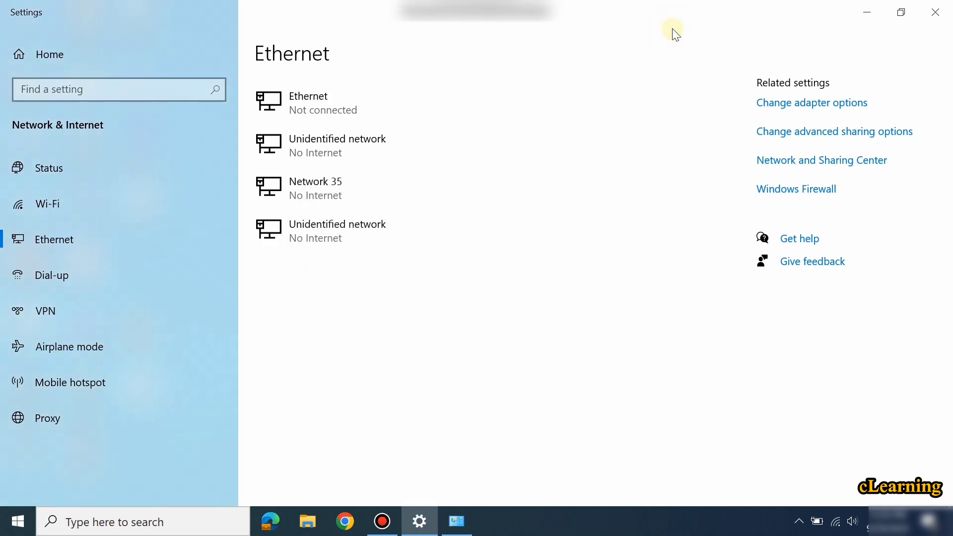
click(867, 12)
click(174, 526)
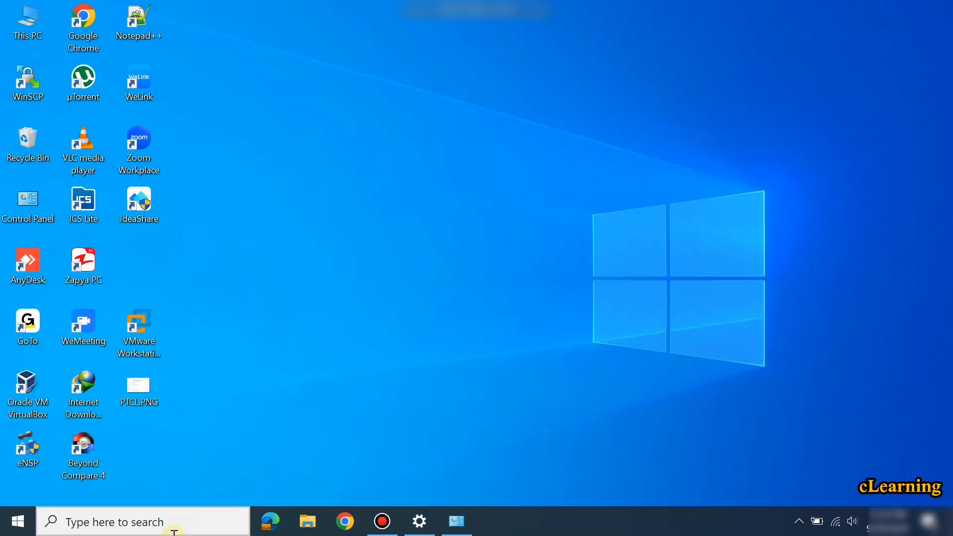
text(en)
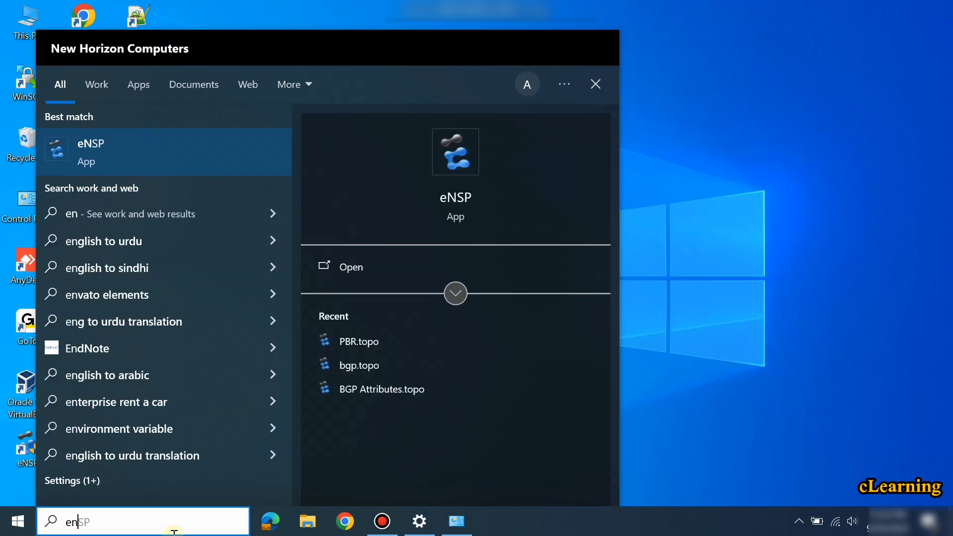
key(Return)
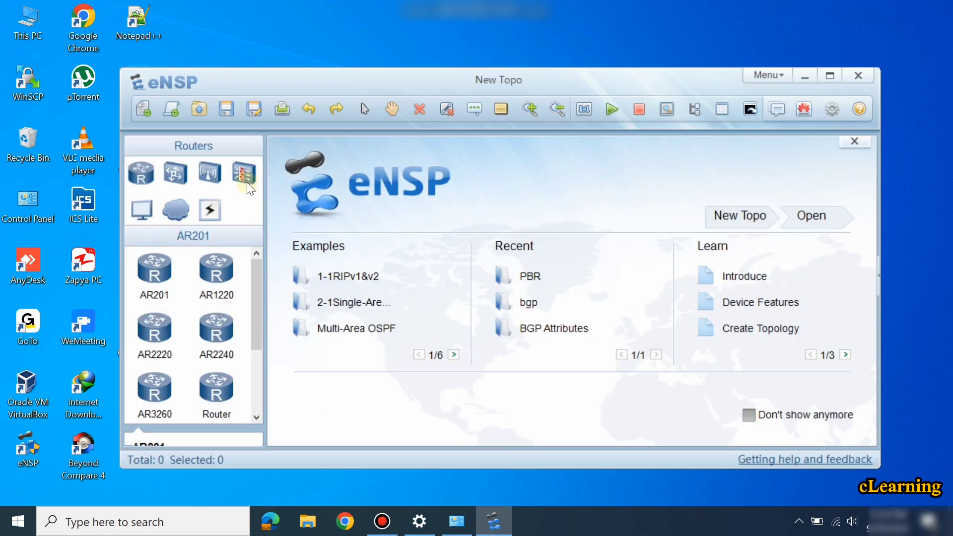
Place a USG6000V firewall (FW1) on the canvas and start it.
click(246, 182)
click(210, 275)
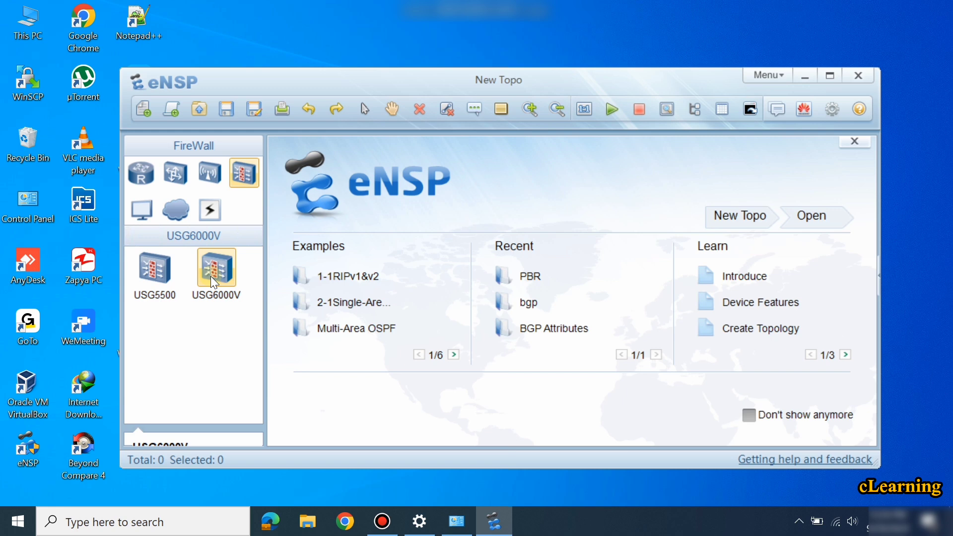
click(503, 234)
right_click(503, 234)
click(529, 246)
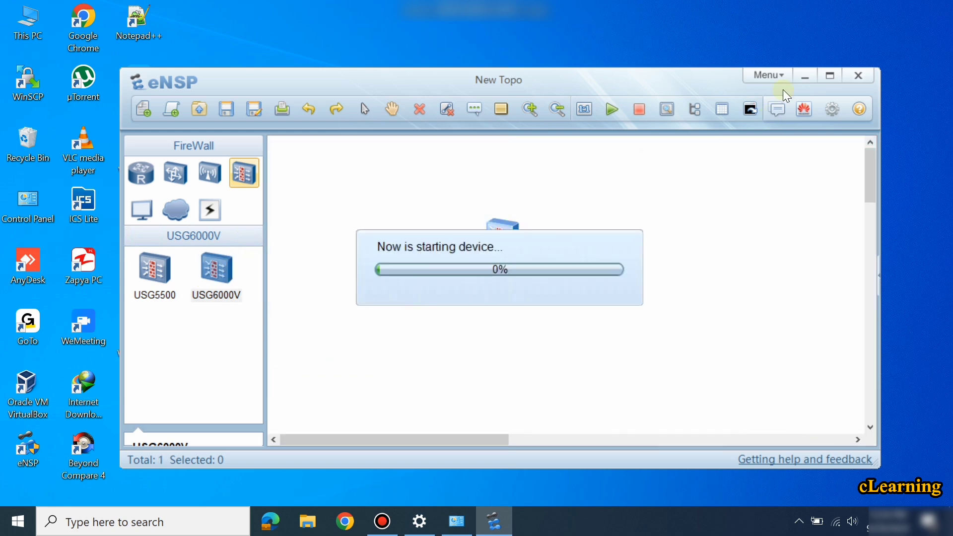
Add a Cloud device and arrange Cloud1 to the left of FW1.
click(834, 77)
click(56, 143)
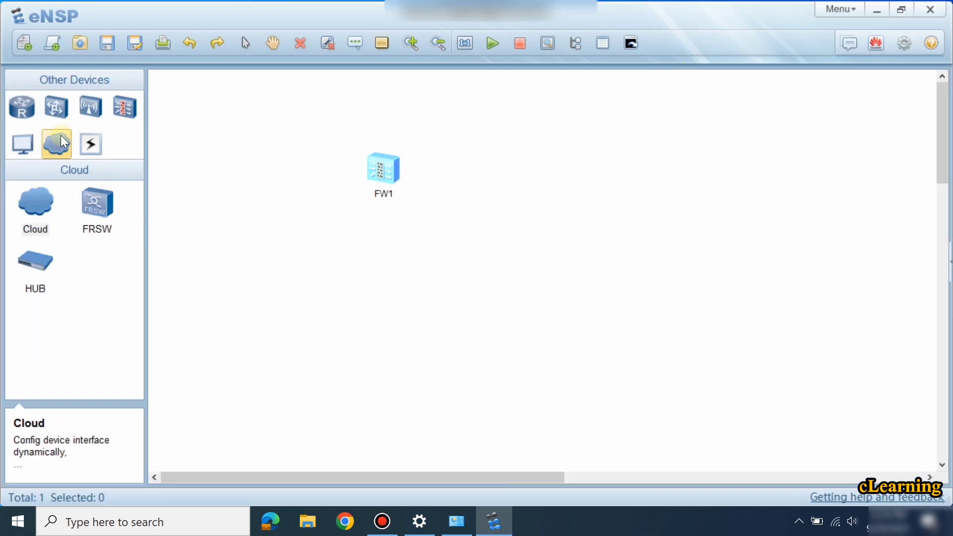
click(38, 210)
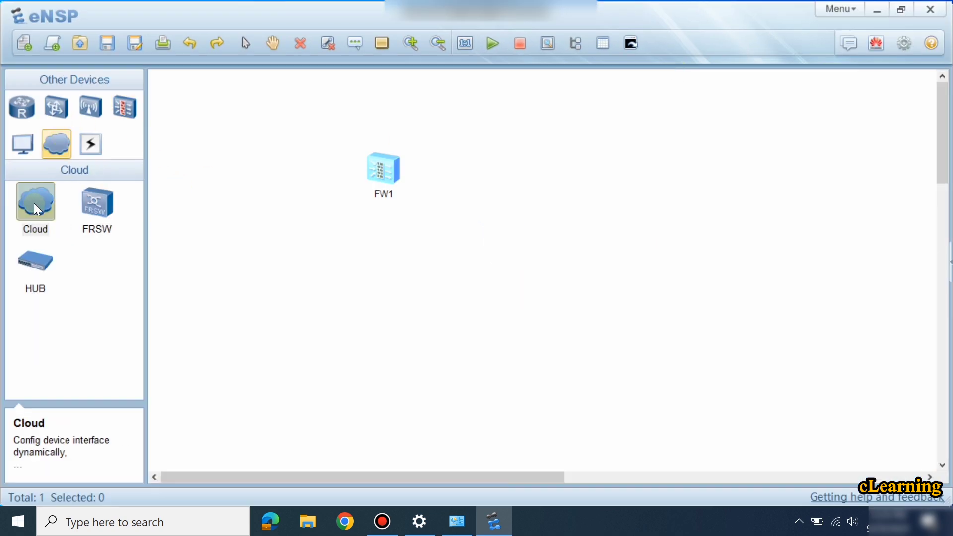
click(260, 189)
drag(390, 171, 576, 179)
drag(245, 174, 314, 166)
Add a GE UDP port and a GE port bound to eNSP_Lab_1 (172.16.1.10) on Cloud1.
double_click(317, 168)
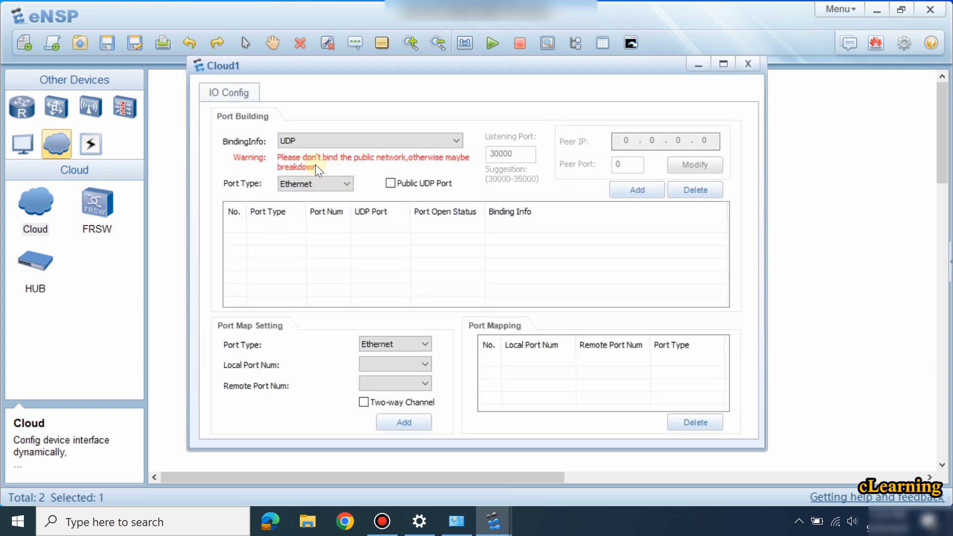
click(317, 184)
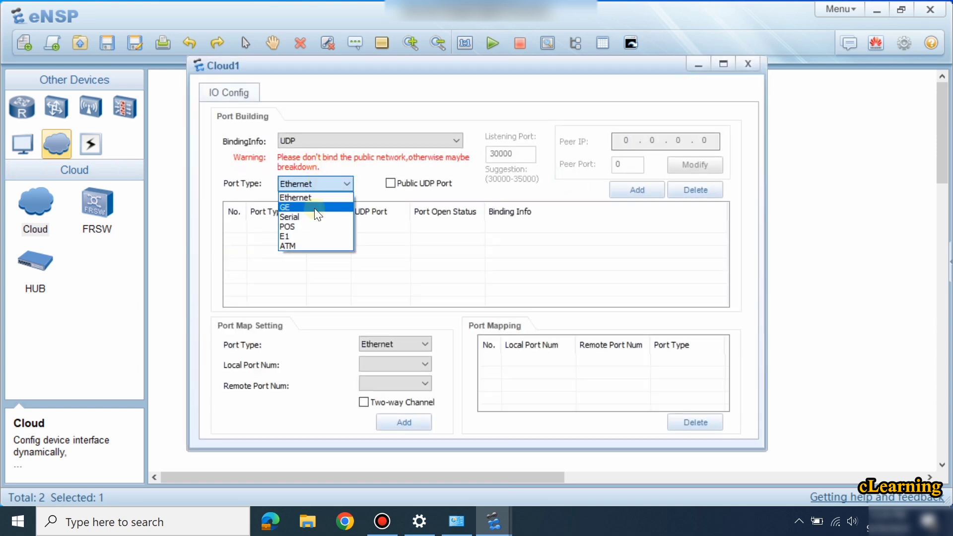
click(315, 207)
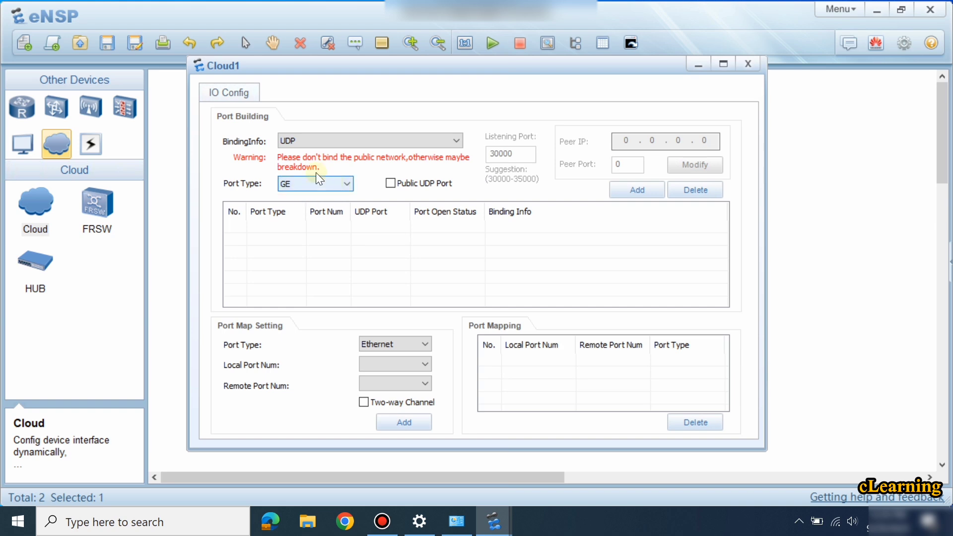
click(643, 189)
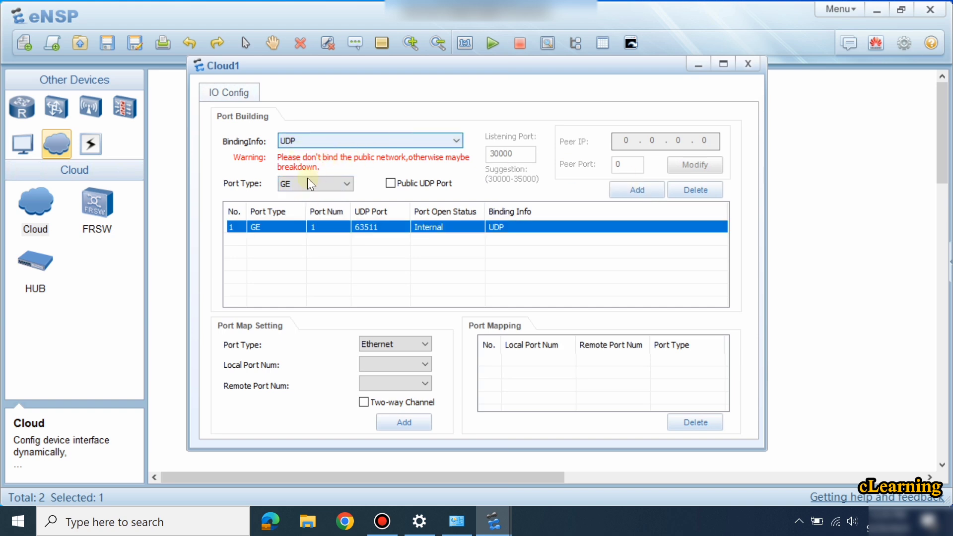
click(291, 142)
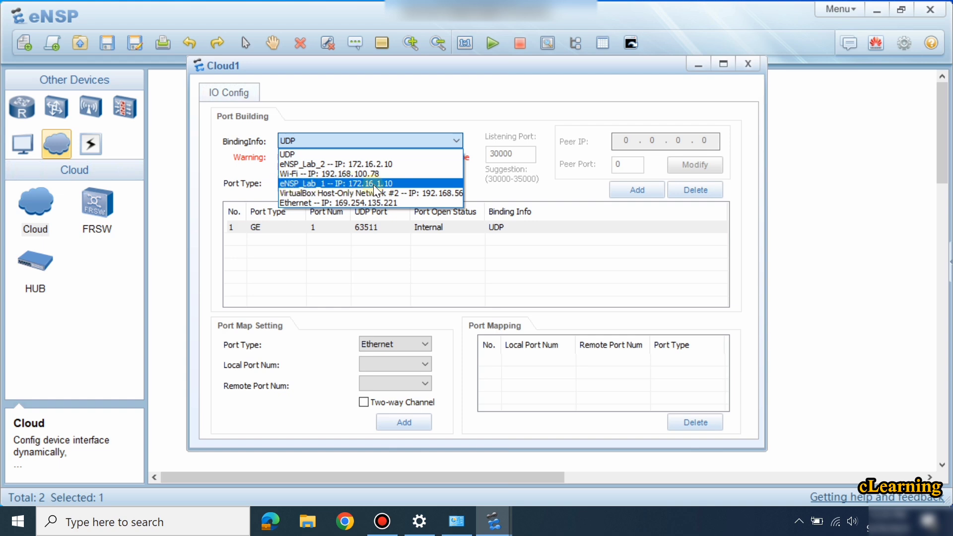
click(395, 184)
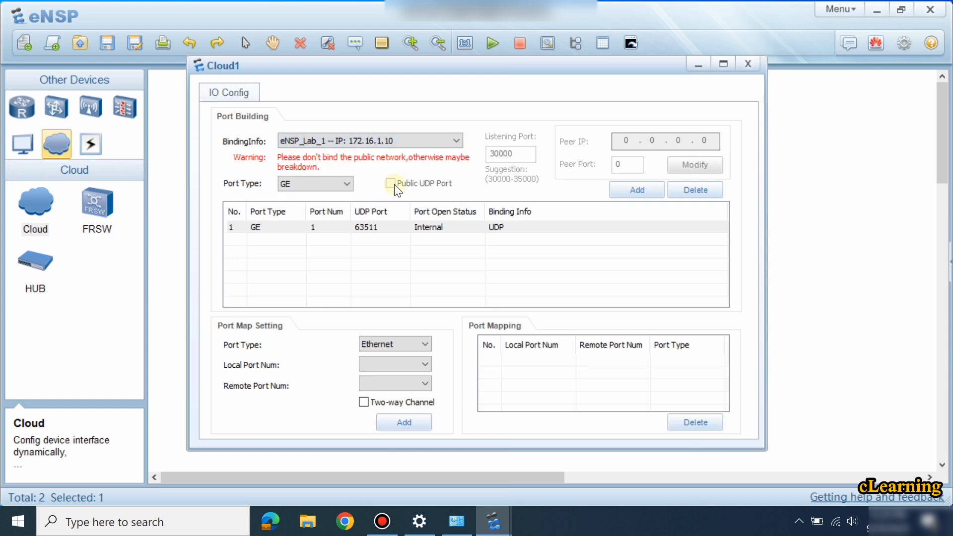
click(629, 192)
Map Cloud1 port 1 to port 2 as a two-way GE channel.
click(394, 343)
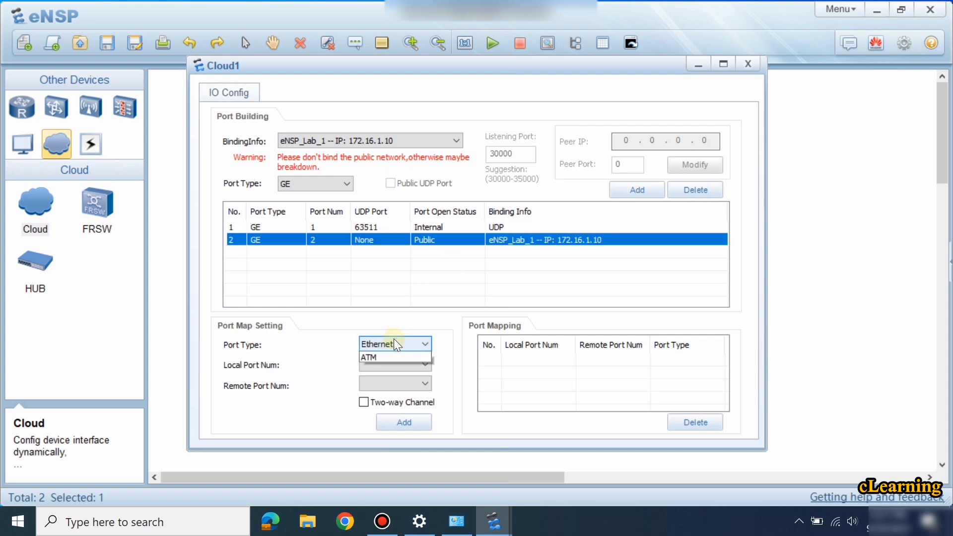
click(384, 367)
click(389, 386)
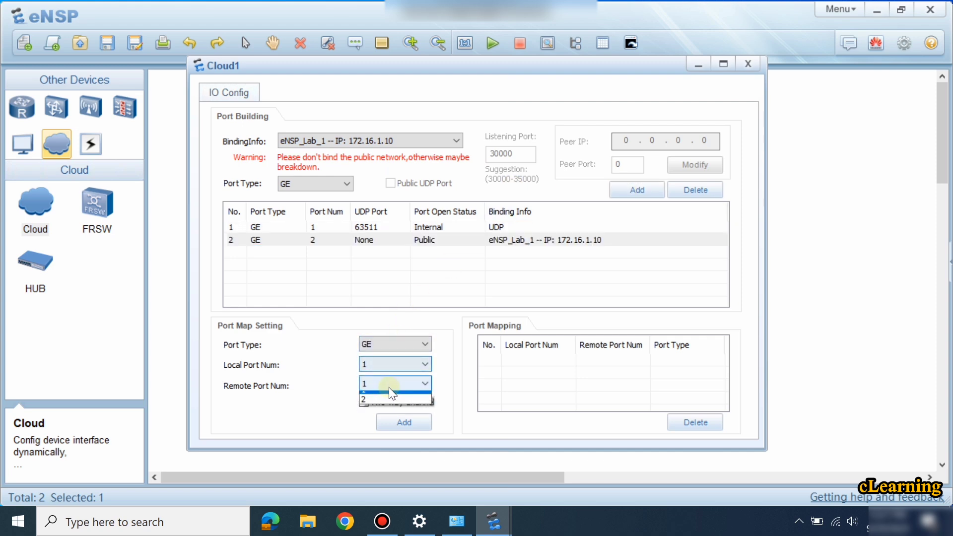
click(391, 406)
click(388, 401)
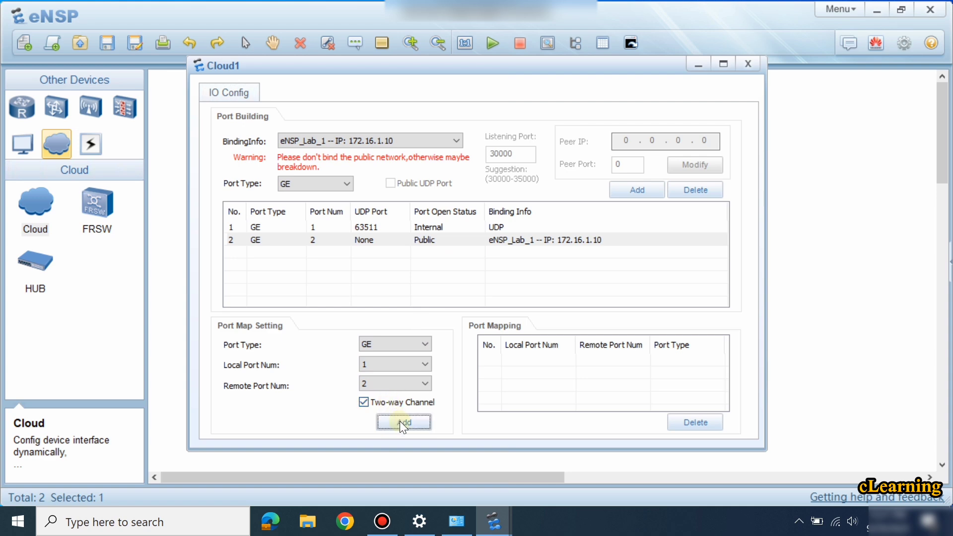
click(402, 422)
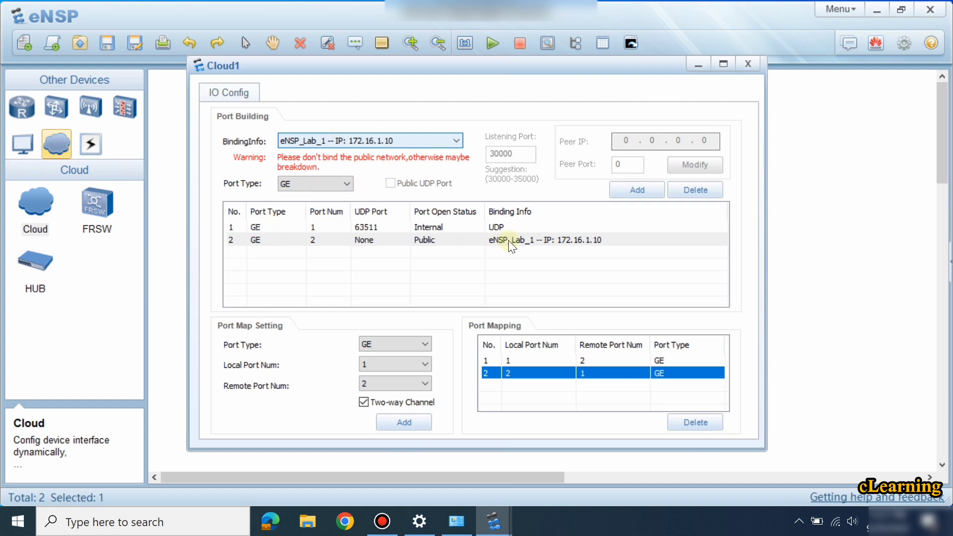
Connect Cloud1 GE 0/0/1 to FW1 GE 0/0/0 with a copper cable.
click(747, 65)
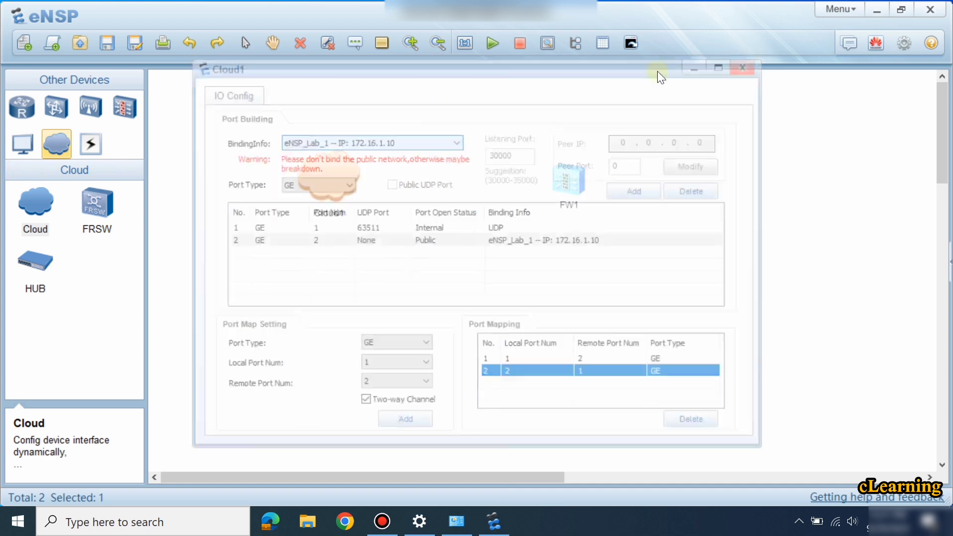
click(97, 203)
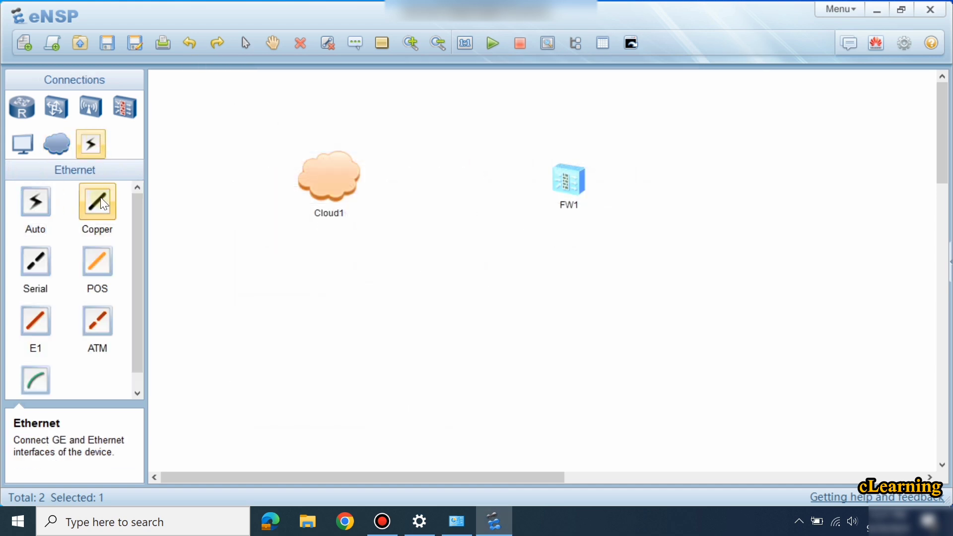
click(329, 177)
click(352, 183)
click(558, 180)
click(595, 195)
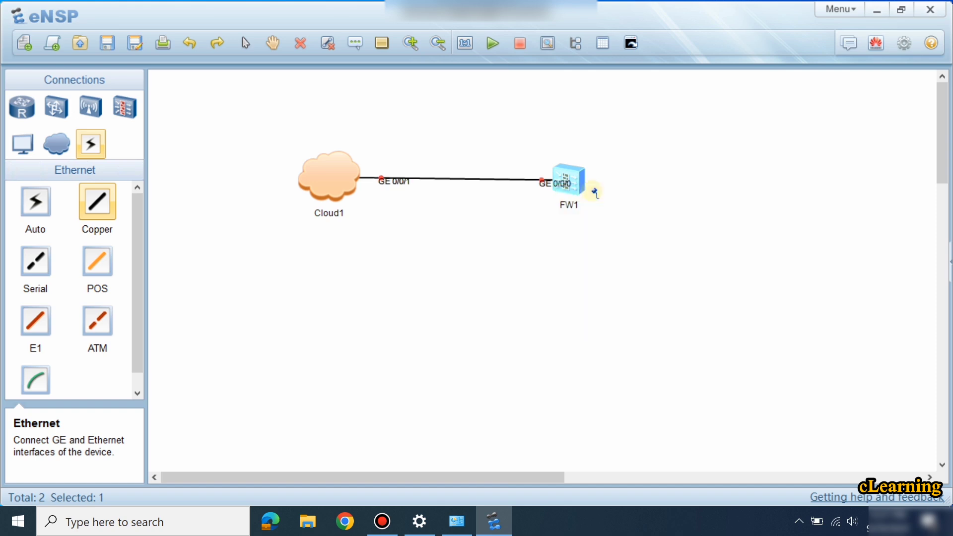
right_click(595, 194)
drag(577, 179, 636, 172)
Open and minimise FW1's console, then start 'ping 172.16.1.10' in Command Prompt.
double_click(634, 166)
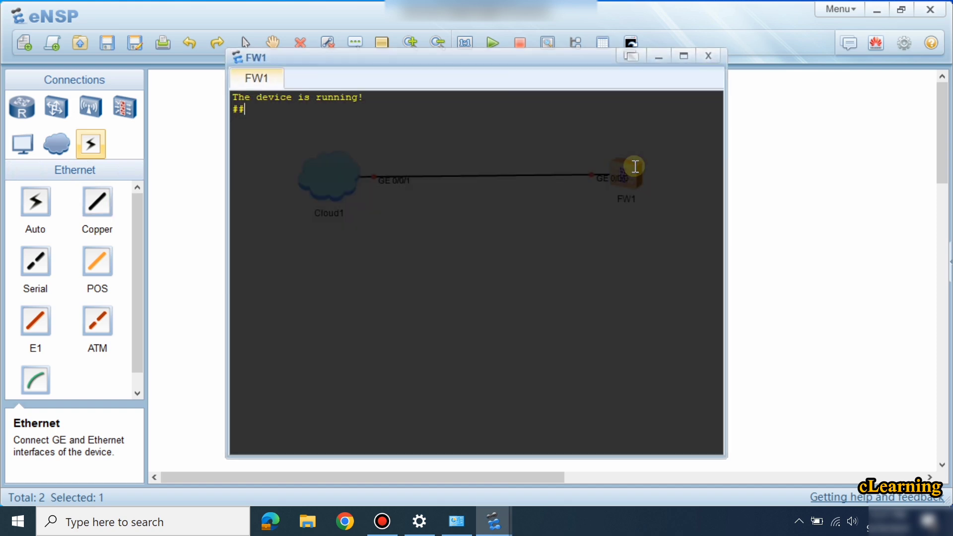
click(666, 61)
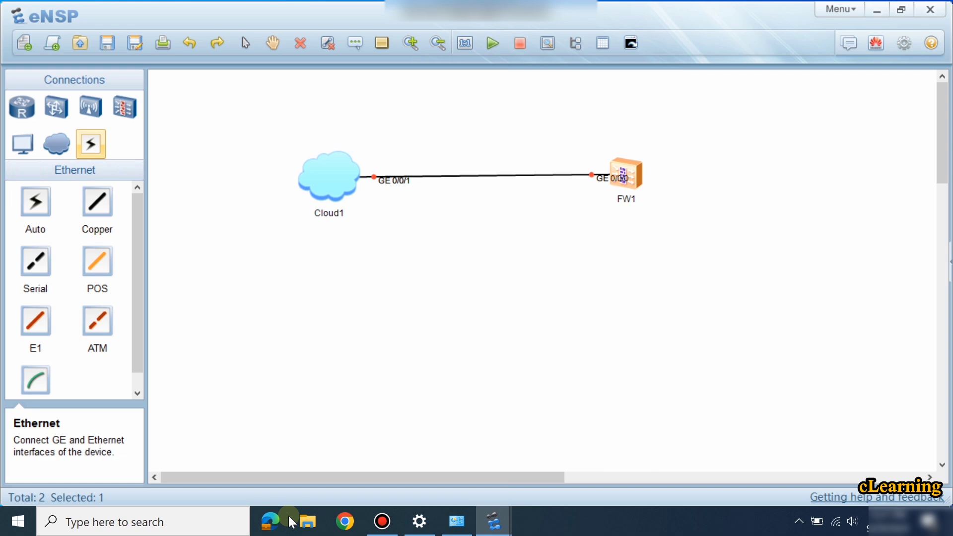
click(220, 522)
text(cm)
key(Return)
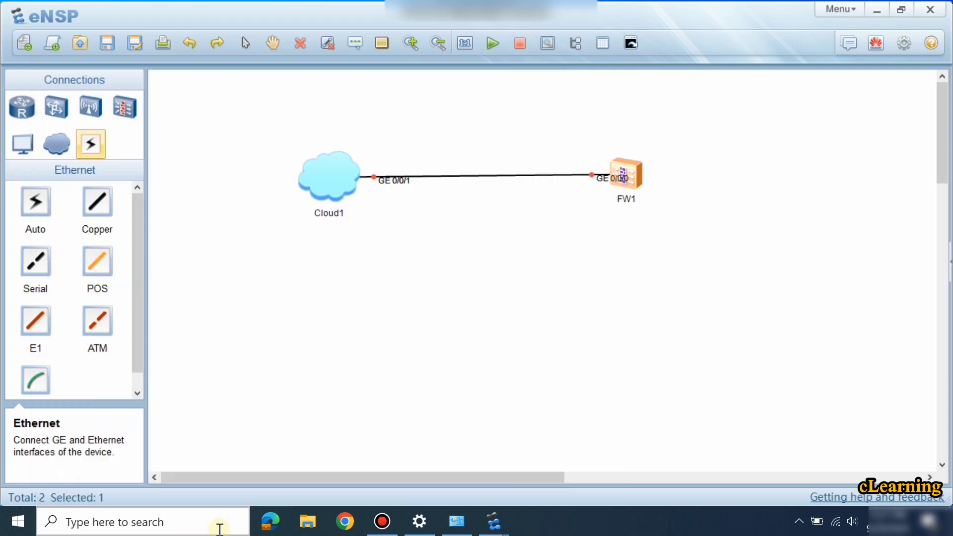
text(ping 172.16.1.)
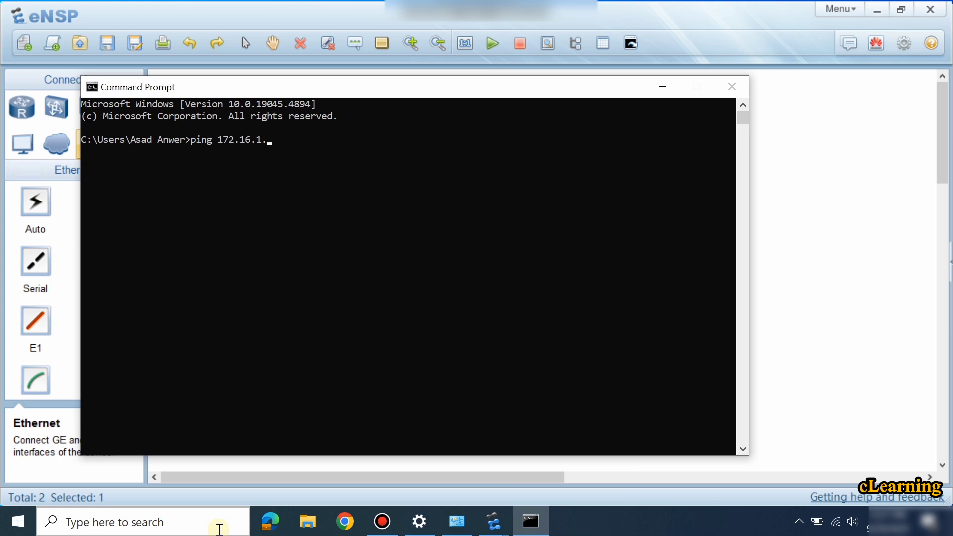
text(10)
Ping 172.16.1.10 (4/4 replies), then ping the firewall at 172.16.1.1 and return to eNSP.
key(Return)
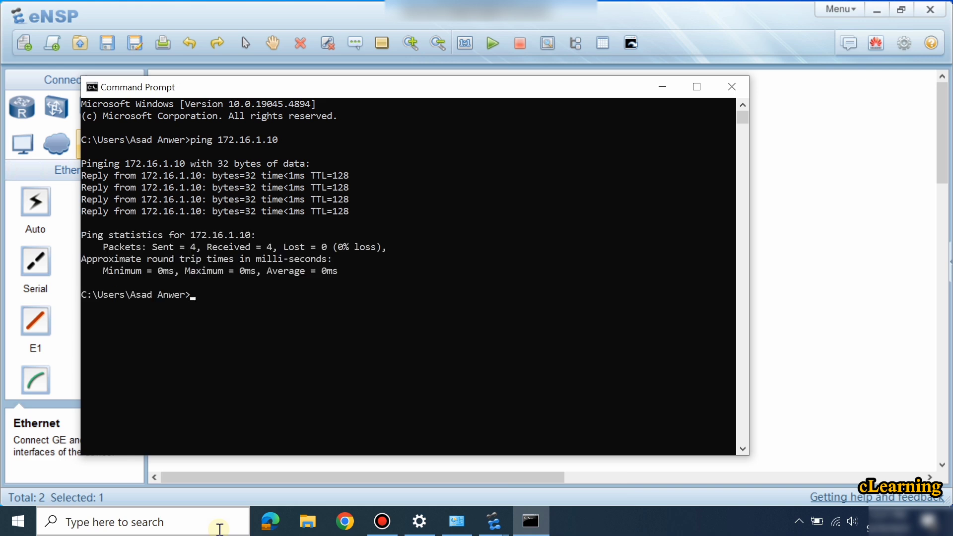
key(Up)
key(BackSpace)
key(Return)
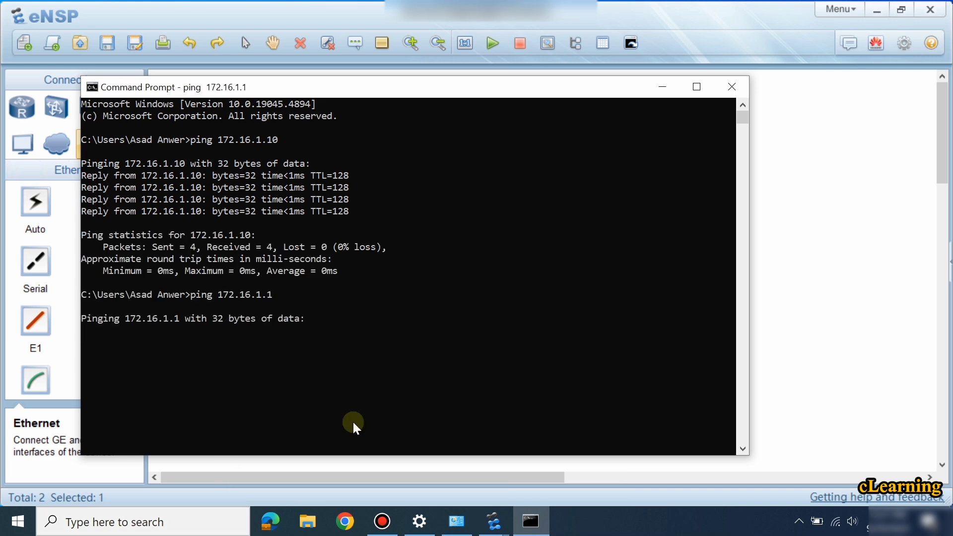
click(902, 206)
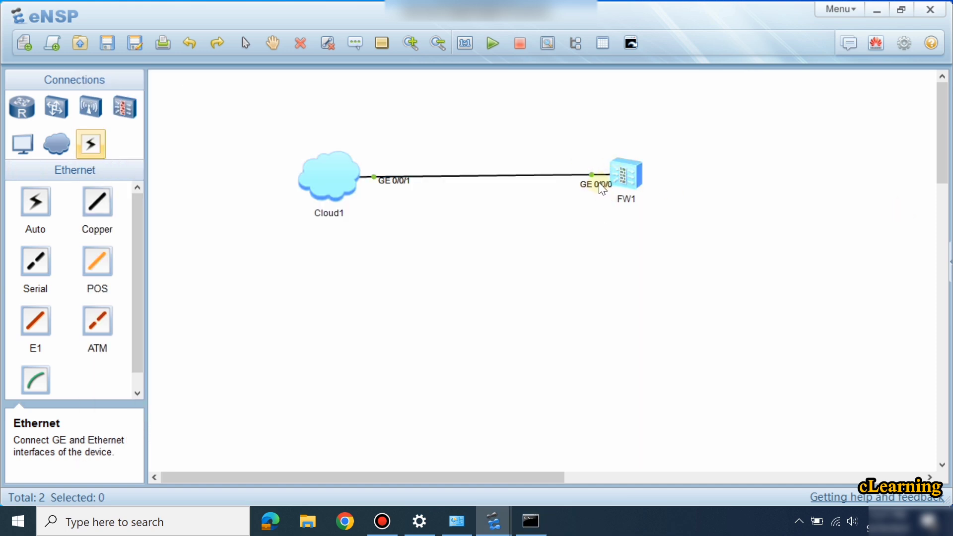
Log into FW1's console as admin with the default password and agree to change it.
double_click(640, 161)
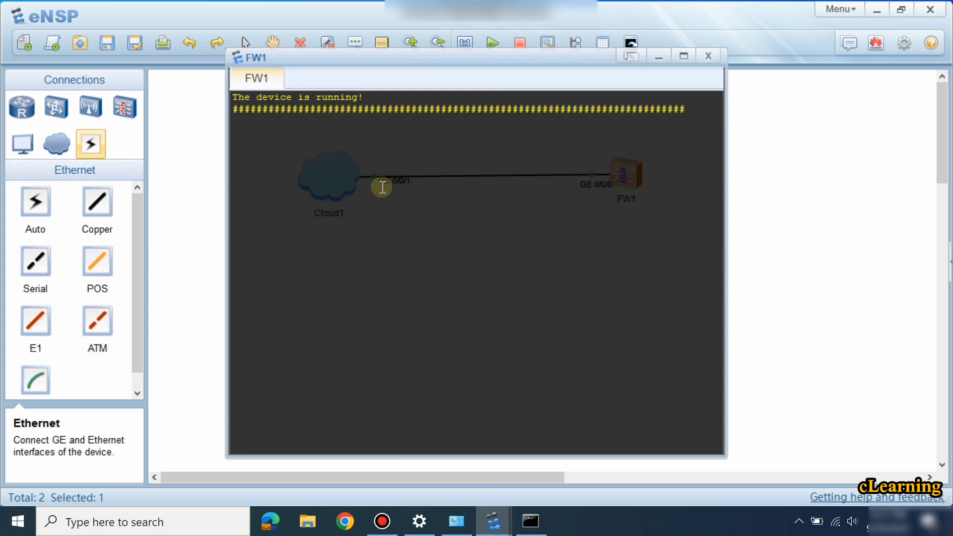
key(Return)
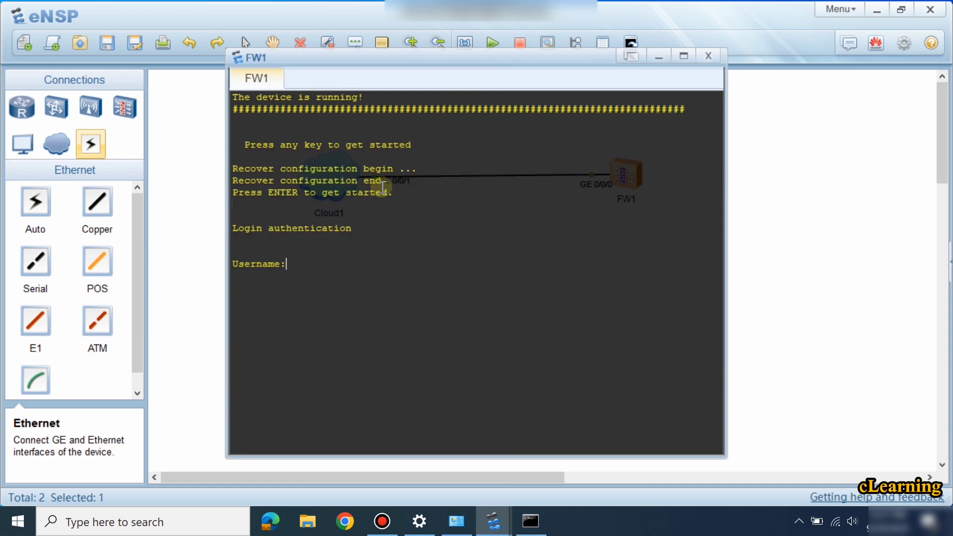
text(admin)
key(Return)
key(Return)
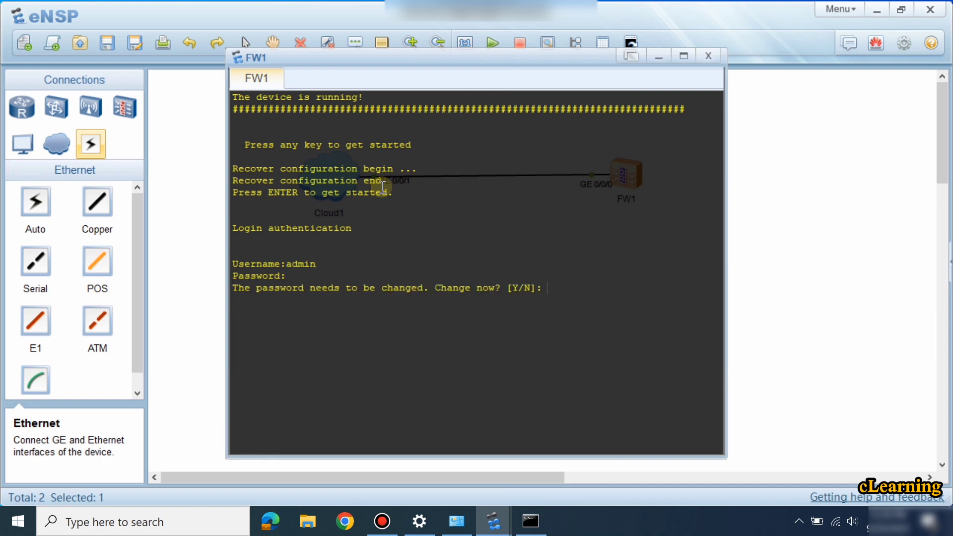
text(y)
key(Return)
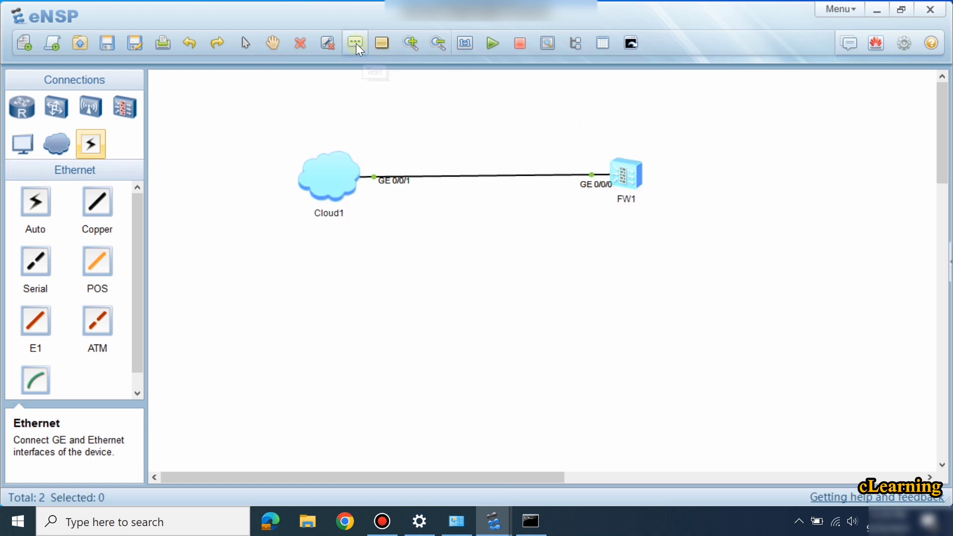
Write a two-line note above the topology: FW1's login username, then its old and new passwords.
click(356, 43)
click(339, 93)
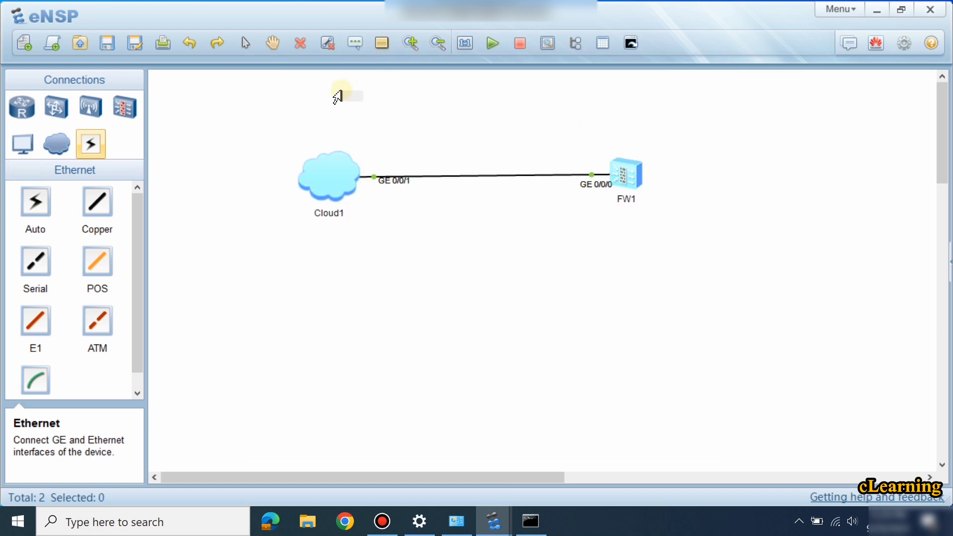
text(username: admin)
key(Return)
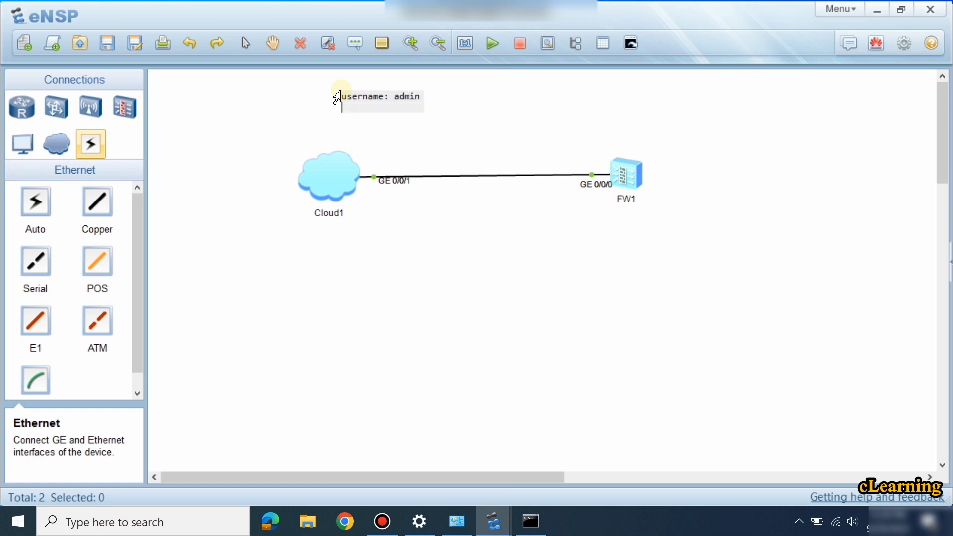
text(Passwrod: )
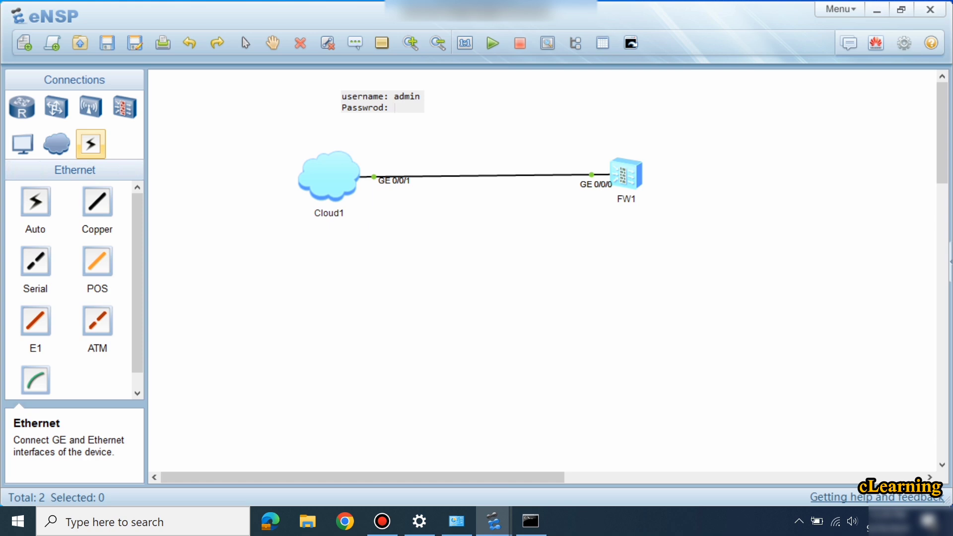
text(Admin@12)
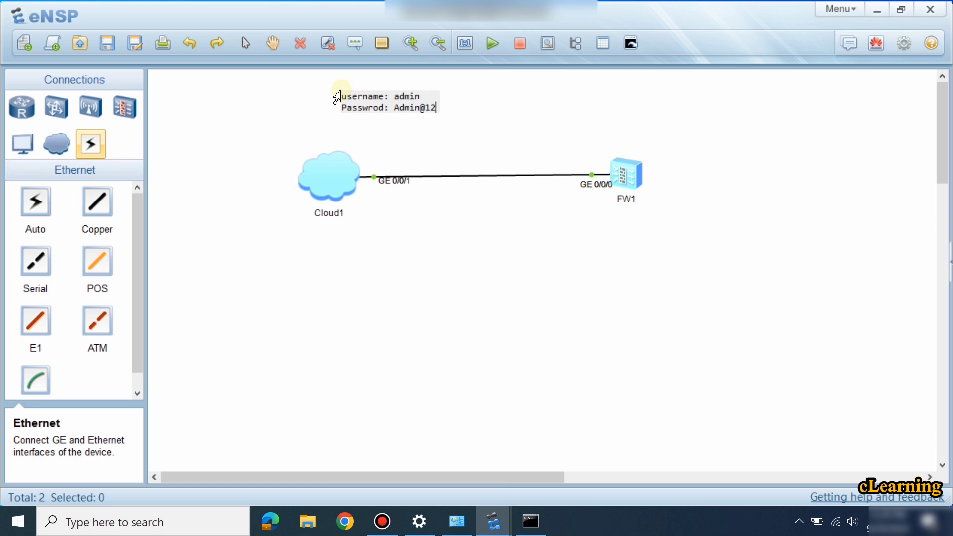
text(3 -----)
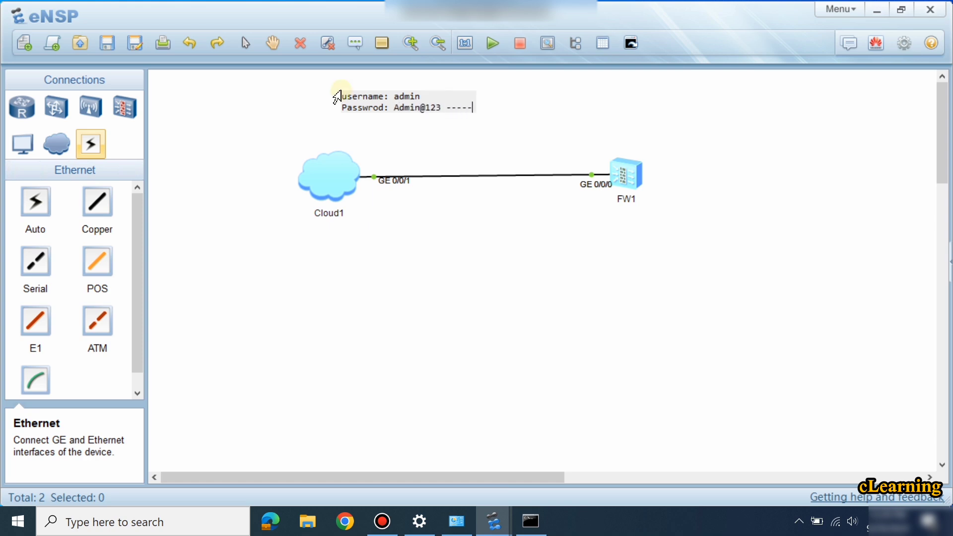
text(> admin@123)
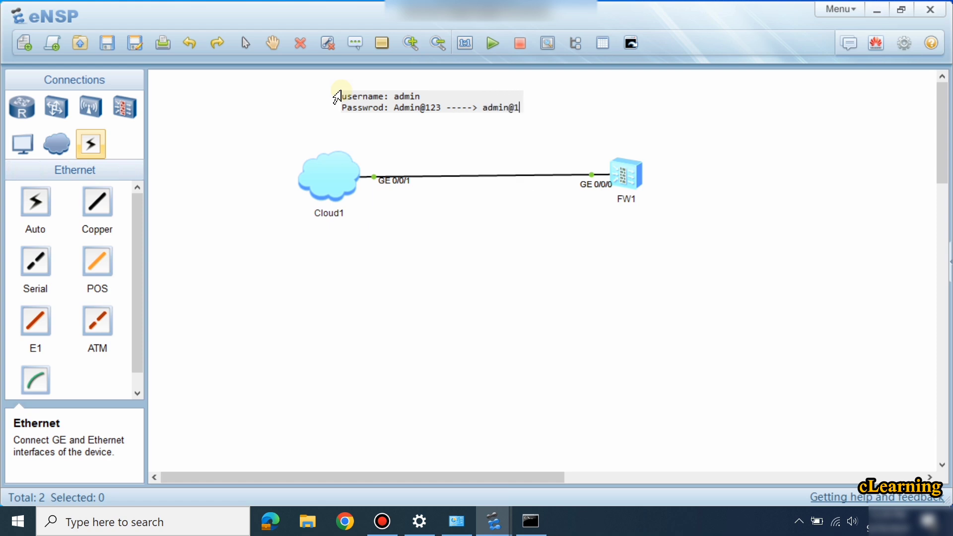
double_click(623, 177)
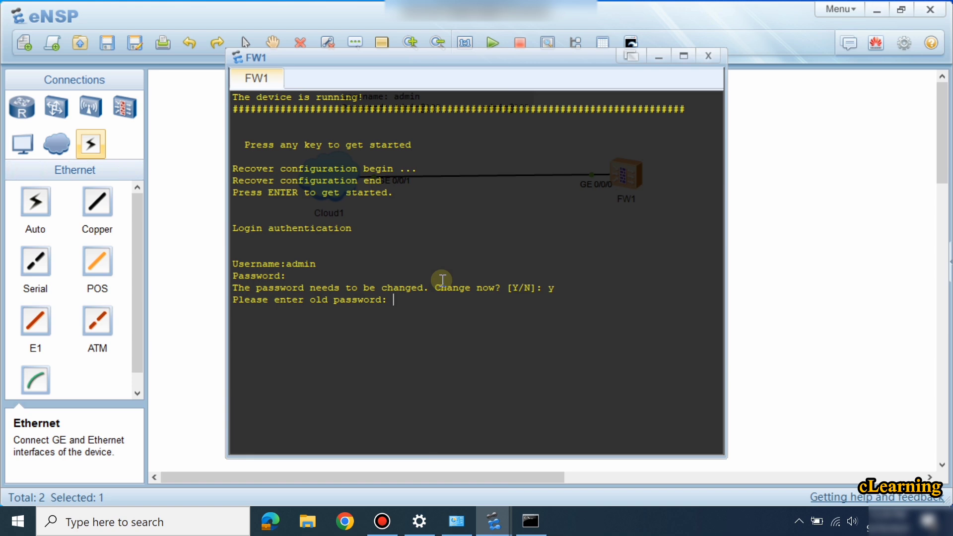
On FW1's console, submit the old password, then set and confirm the new login password.
key(Return)
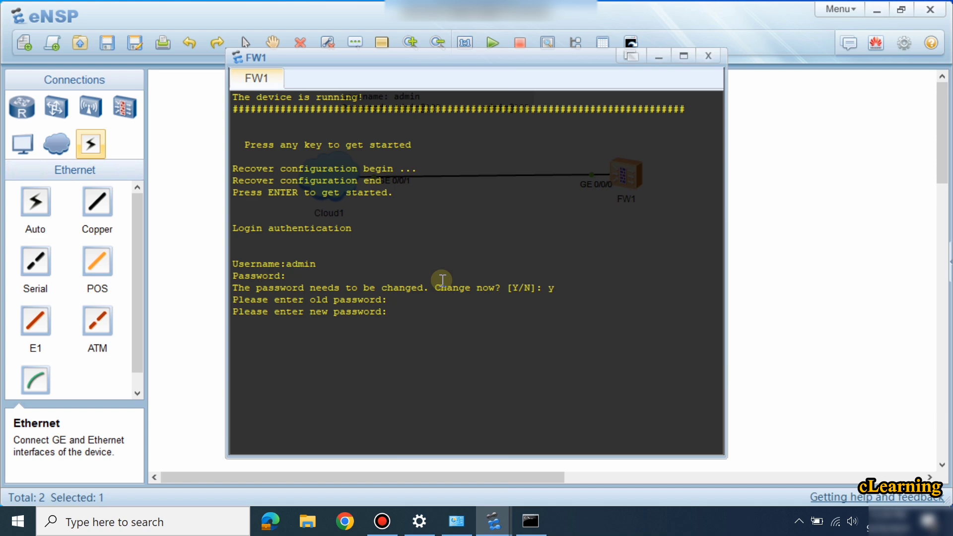
key(Return)
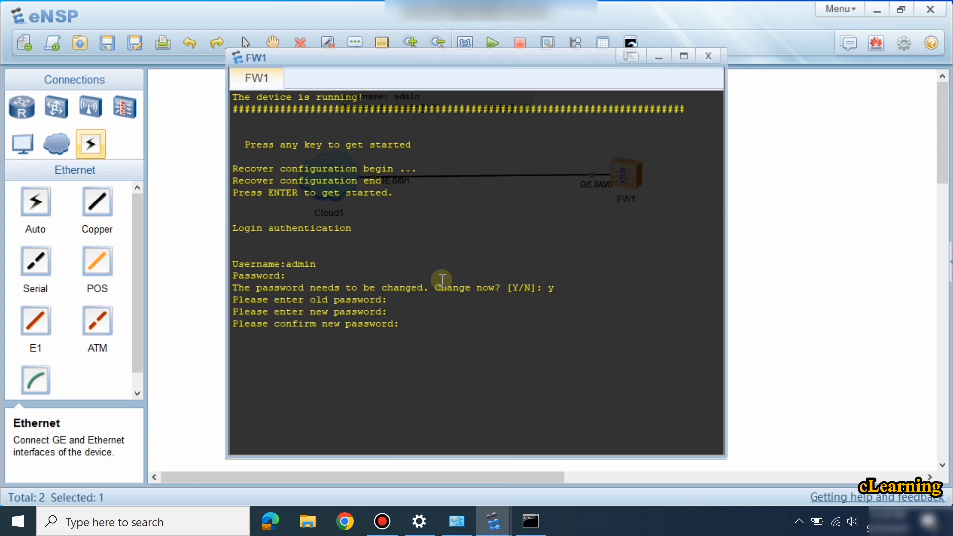
key(Return)
key(Return)
key(Return)
key(Return)
key(Return)
key(Return)
key(Return)
key(Return)
key(Return)
key(Return)
key(Return)
key(Return)
key(Return)
key(Return)
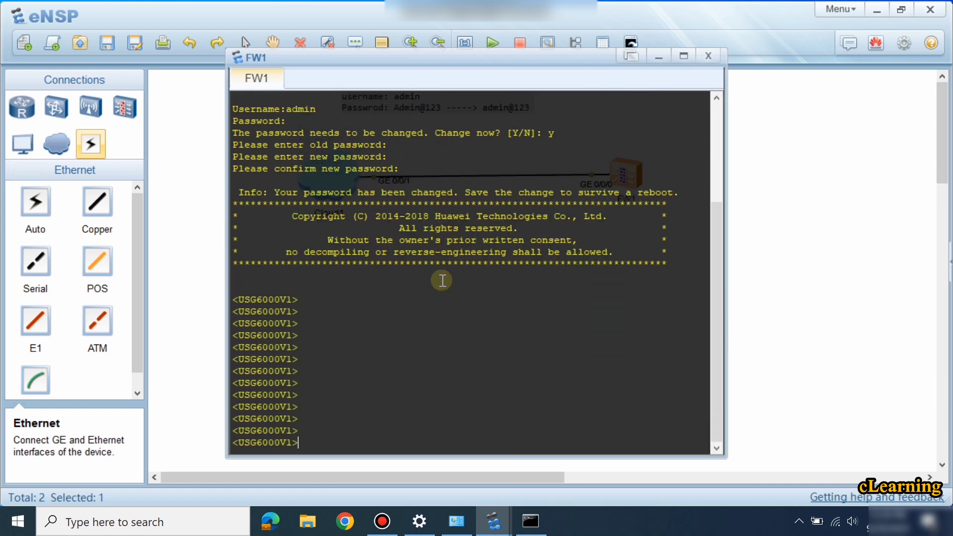
Enter FW1's system view with the sys command.
text(sys)
key(Return)
key(Return)
key(Return)
key(Return)
key(Return)
key(Return)
key(Return)
key(Return)
key(Return)
key(Return)
key(Return)
key(Return)
key(Return)
key(Return)
key(Return)
key(Return)
key(Return)
key(Return)
key(Return)
key(Return)
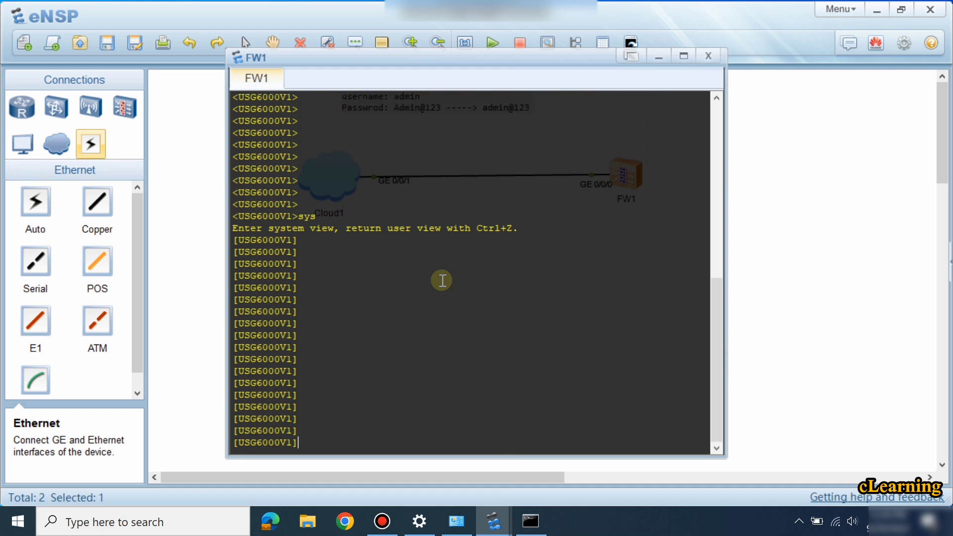
key(Return)
key(Return)
key(Return)
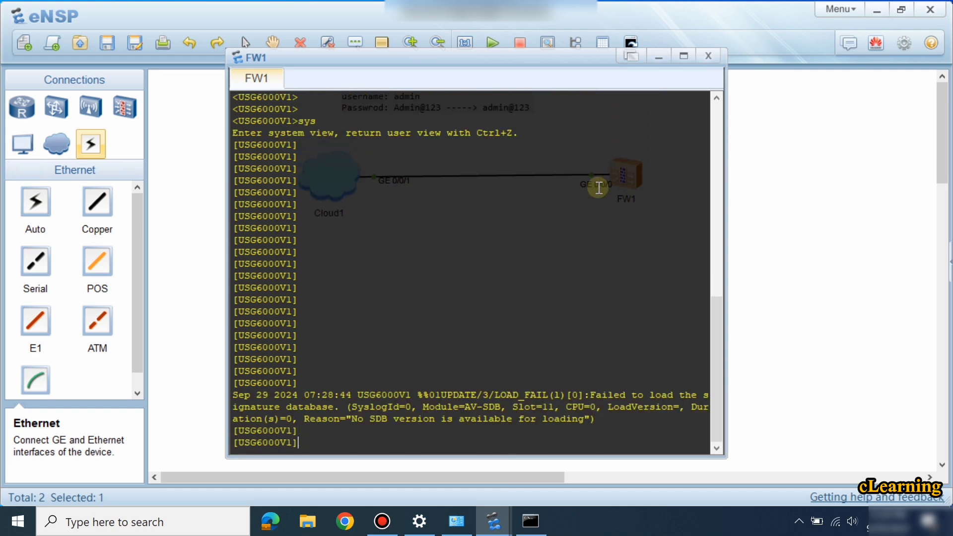
key(Return)
key(Return)
key(Return)
key(Return)
key(Return)
key(Return)
key(Return)
Enter the GigabitEthernet0/0/0 interface view on FW1.
text(int)
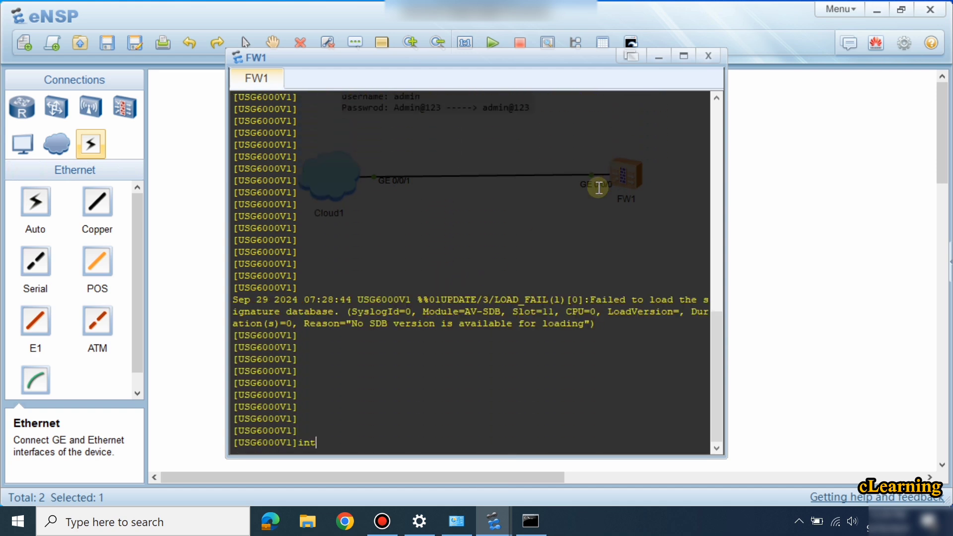
key(Tab)
text(g)
key(Tab)
text(0/0/0)
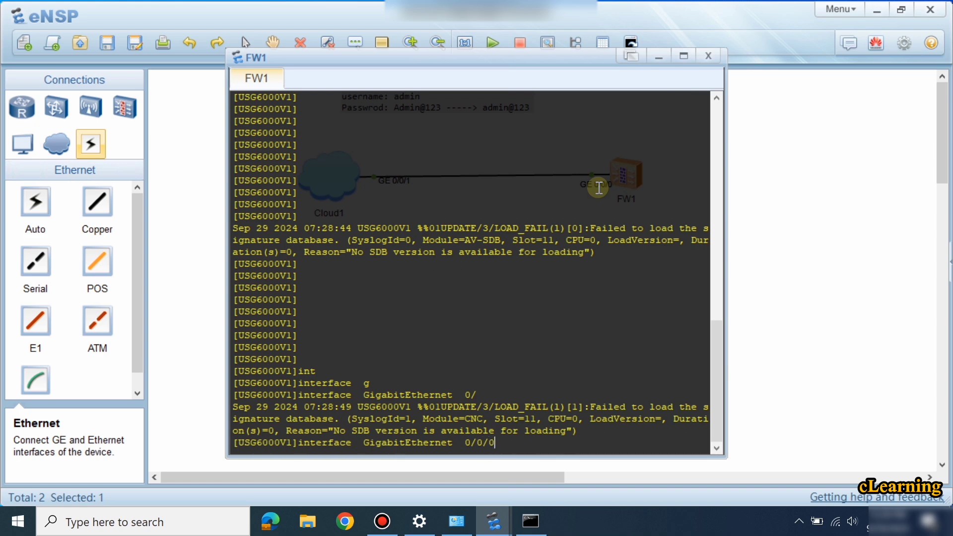
key(Return)
key(Return)
key(Return)
key(Return)
Run display this, showing address 192.168.0.1 255.255.255.0 and a VPN-instance binding.
text(dis)
key(Tab)
text(th)
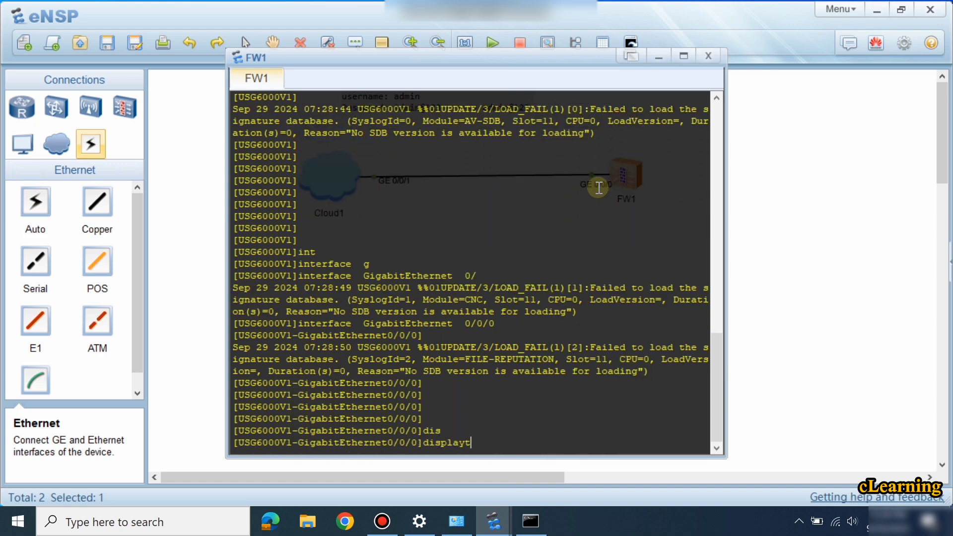
key(BackSpace)
key(BackSpace)
text(thi)
key(Tab)
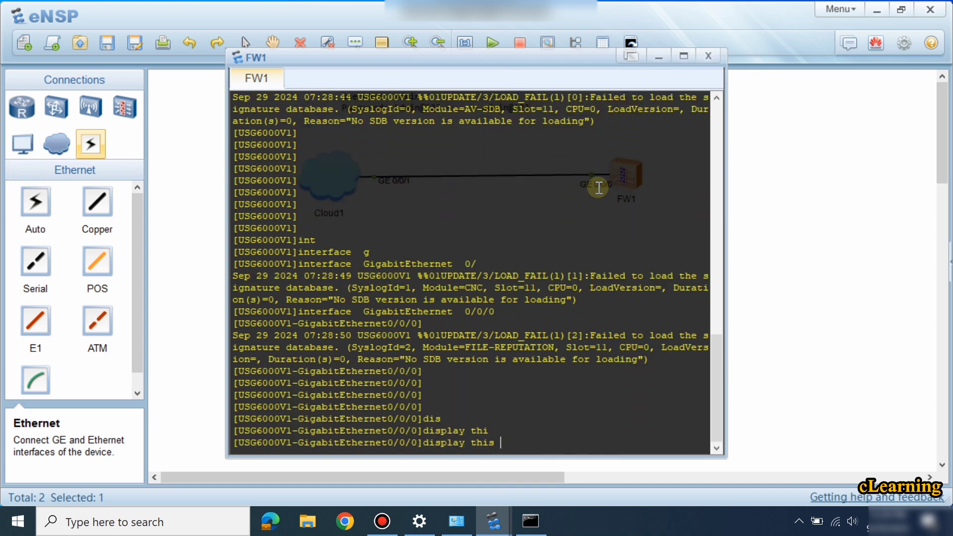
key(Return)
key(Return)
key(Return)
key(Return)
key(Return)
key(Return)
key(Return)
key(Return)
key(Return)
key(Return)
key(Return)
key(Return)
key(Return)
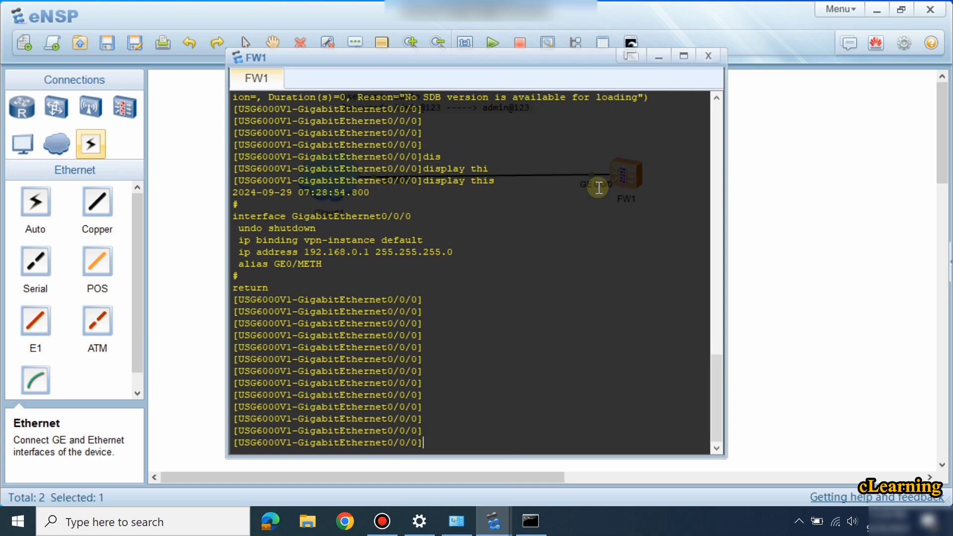
key(Up)
key(Return)
key(Return)
key(Return)
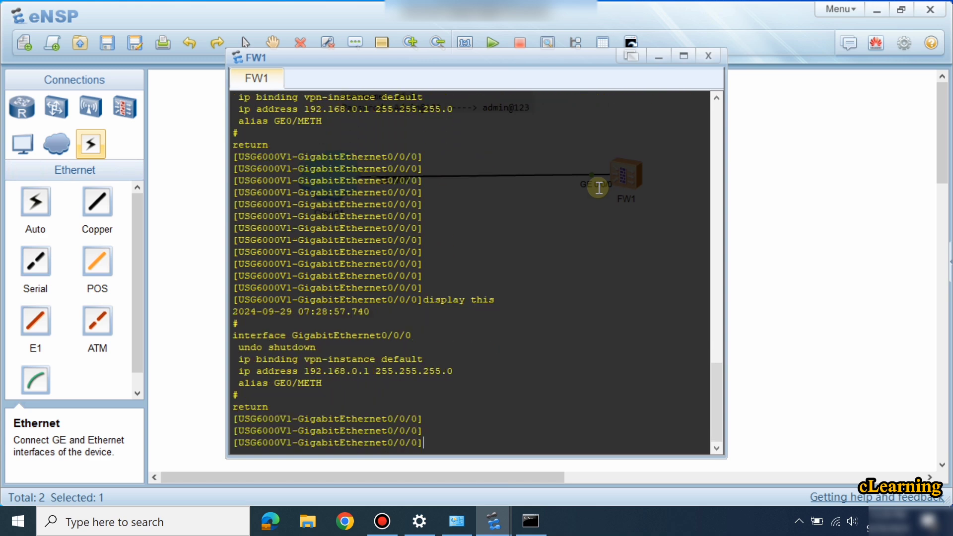
text(und)
key(Tab)
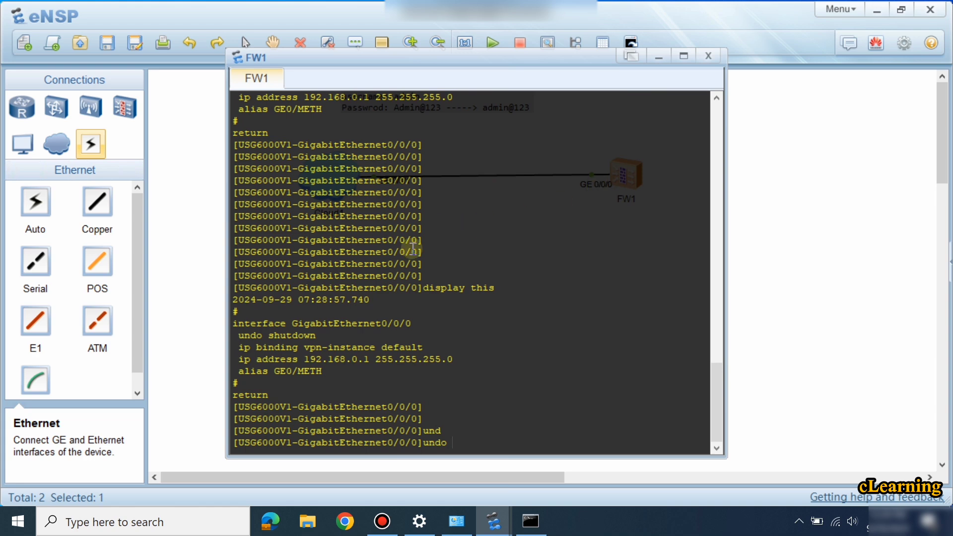
Remove the interface's VPN-instance binding with undo and check the updated configuration.
drag(239, 347, 424, 345)
right_click(410, 345)
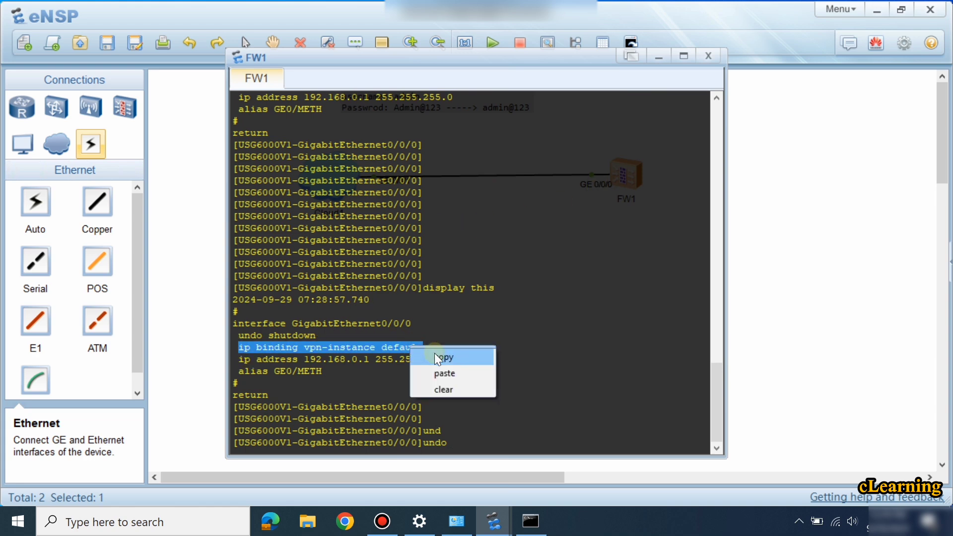
click(436, 355)
right_click(454, 346)
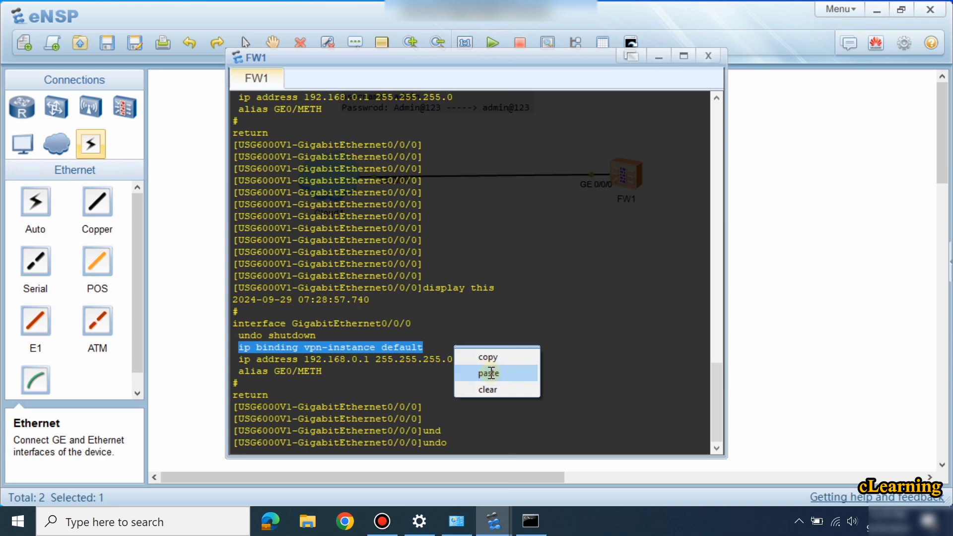
click(487, 370)
key(Return)
key(Return)
key(Return)
key(Return)
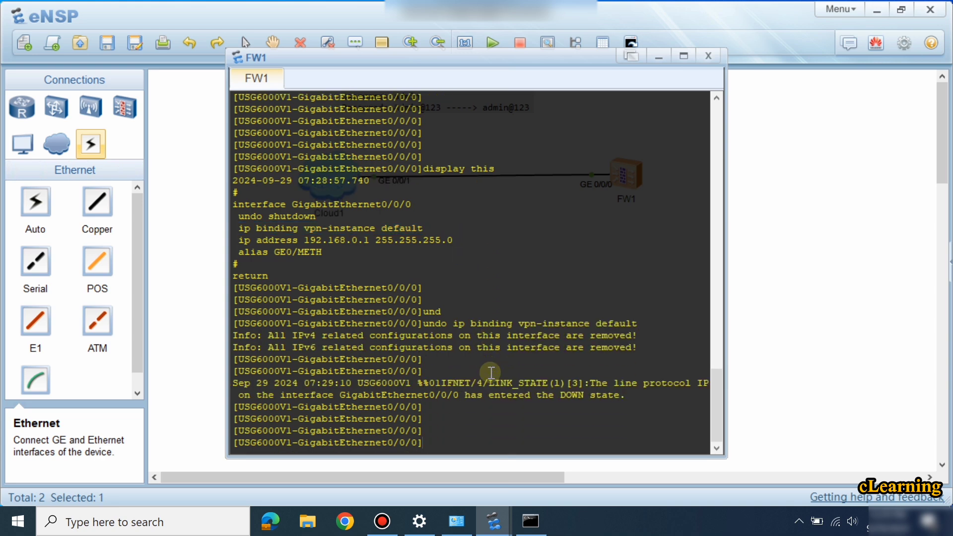
text(dis)
key(Tab)
text(thi)
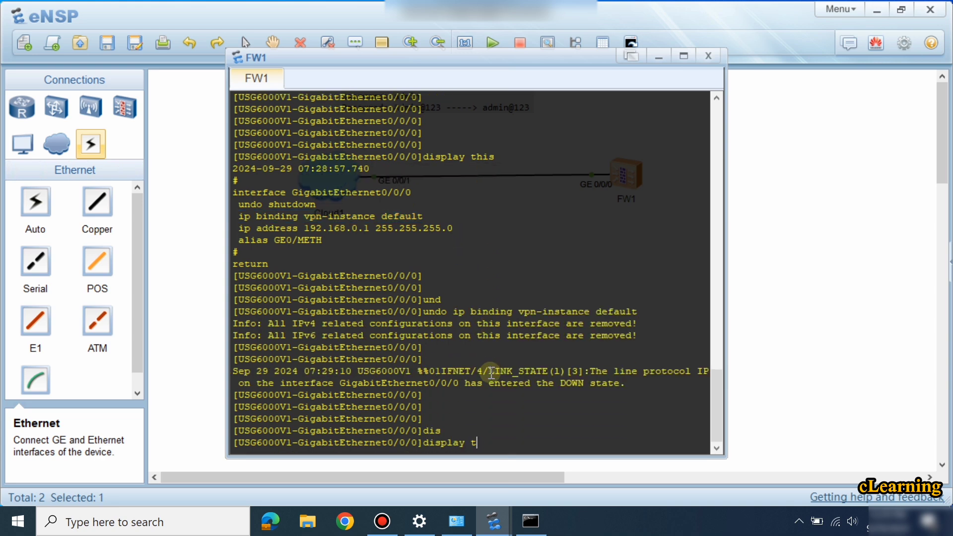
key(Tab)
key(Return)
key(Return)
key(Return)
key(Return)
Remove the interface alias and redisplay the configuration.
text(un)
key(Tab)
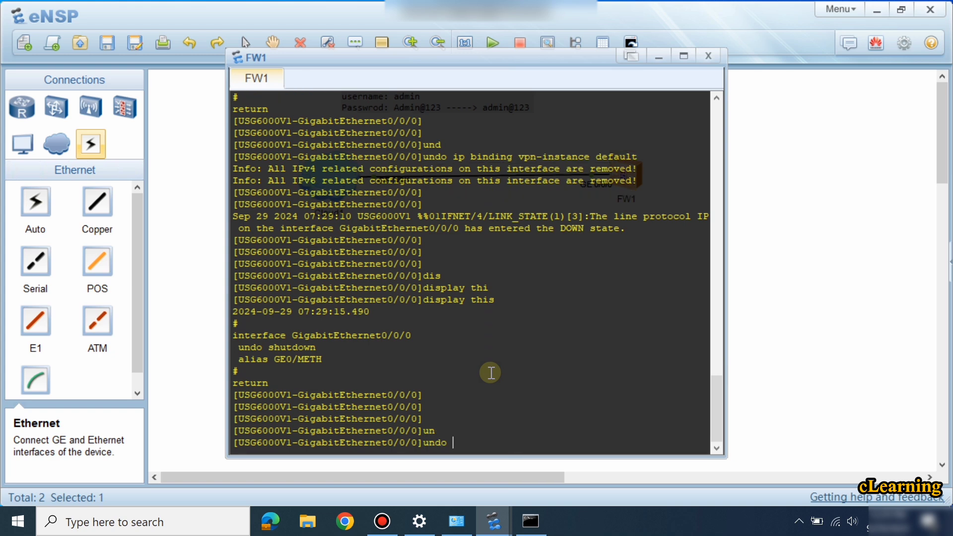
text(al)
key(Tab)
key(Return)
key(Return)
key(Return)
key(Return)
key(Return)
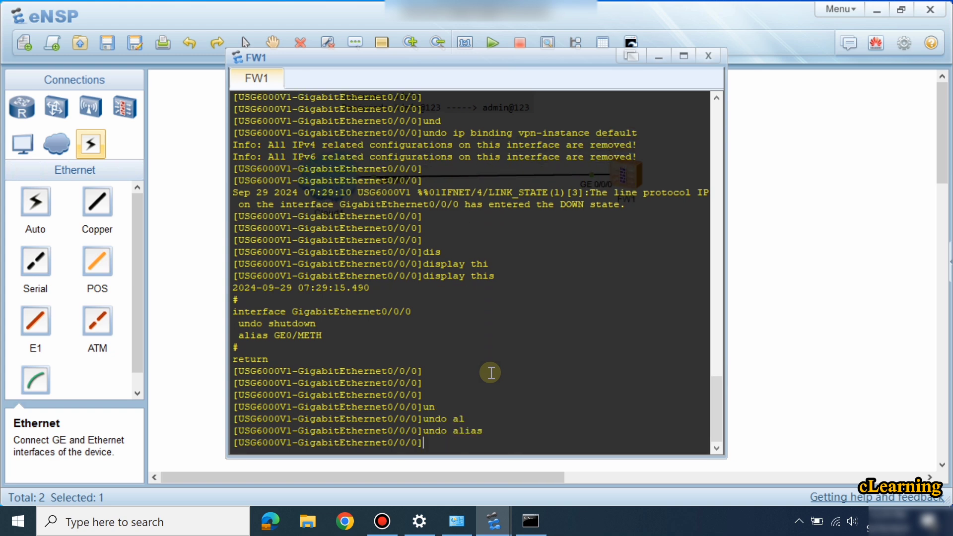
key(Return)
key(Return)
key(Return)
text(dis)
key(Tab)
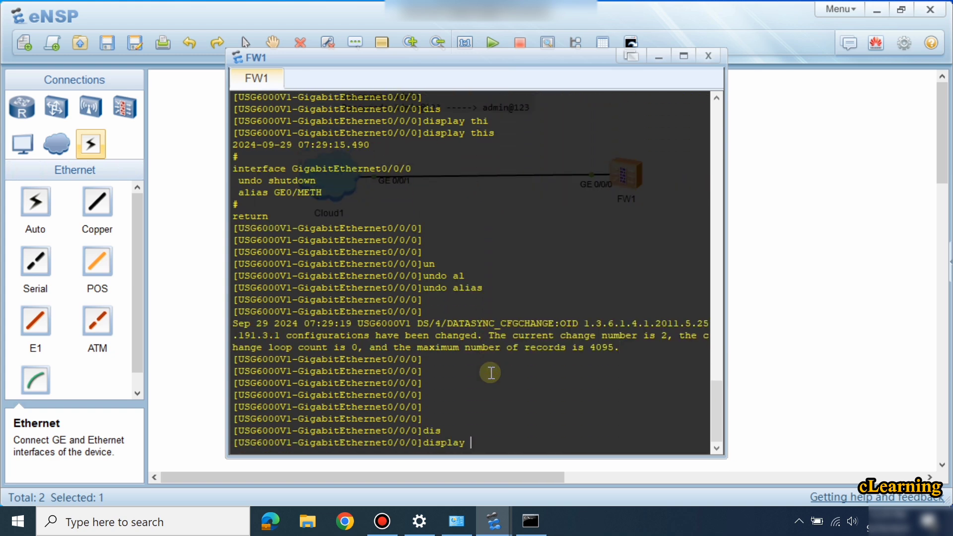
text(thi)
key(Tab)
key(Return)
key(Return)
key(Return)
key(Return)
key(Return)
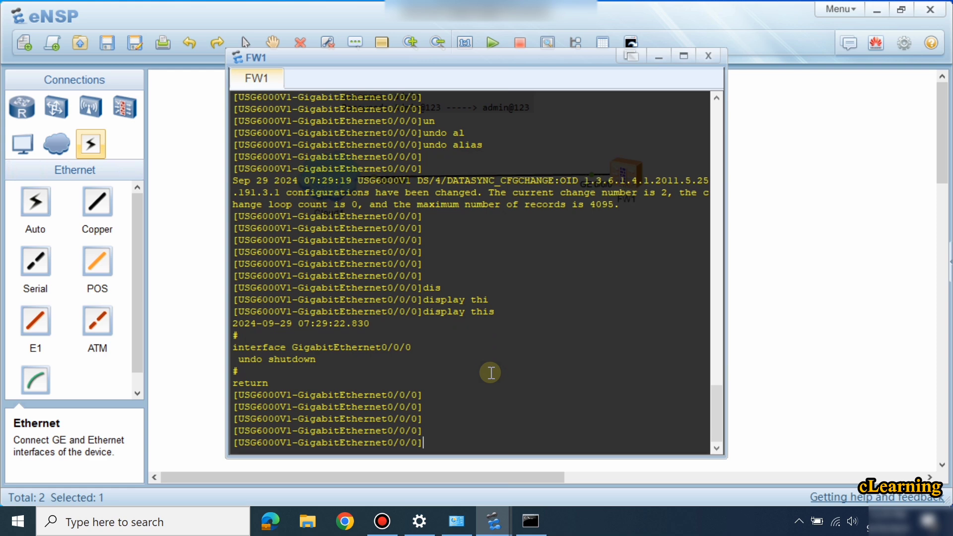
Assign ip address 172.16.1.1 24 to GigabitEthernet0/0/0.
text(ip ad)
key(Tab)
text(1)
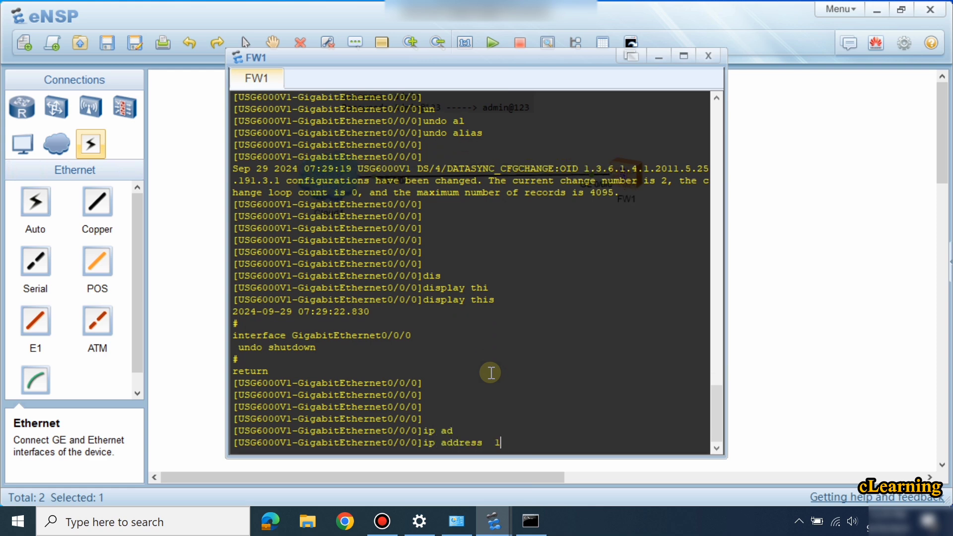
text(72.16)
text(.11.)
text(.1 )
text(24)
key(Return)
key(Return)
key(Return)
key(Return)
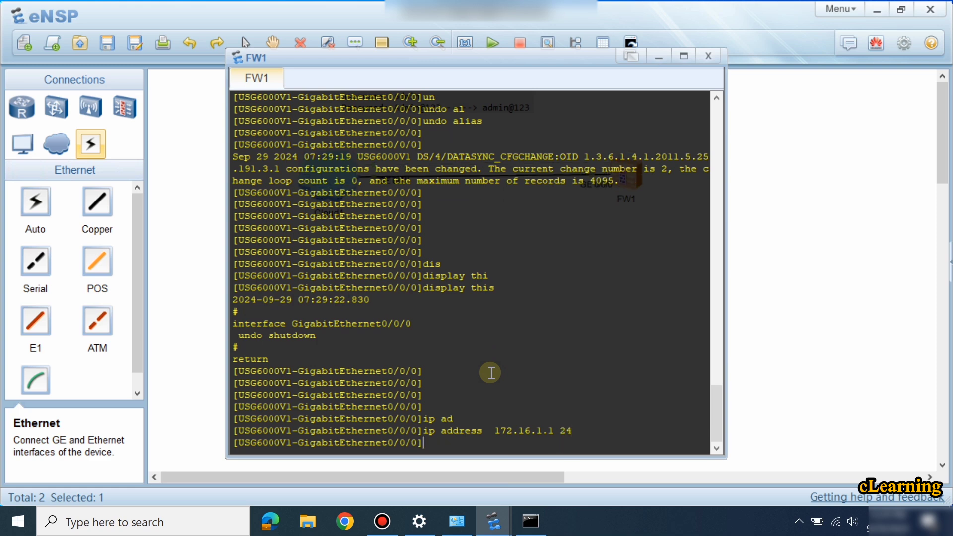
key(Return)
key(Return)
key(Return)
key(Return)
key(Return)
key(Return)
key(Return)
key(Return)
key(Return)
key(Return)
key(Return)
key(Return)
key(Return)
key(Return)
key(Return)
key(Return)
key(Return)
key(Return)
key(Return)
key(Return)
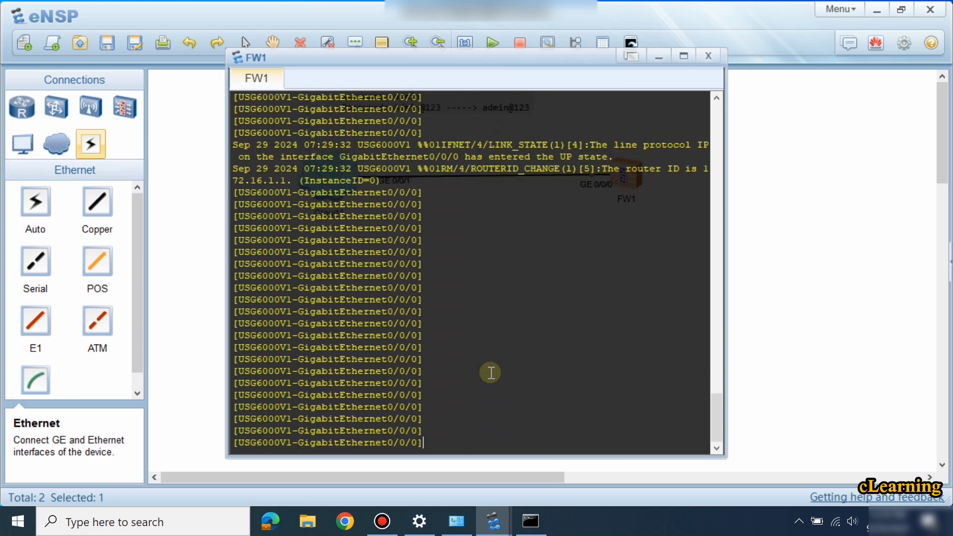
Ping 172.16.1.1 successfully, then ping 172.16.1.10 and stop it after timeouts.
text(ping 172.16.1.1)
key(Return)
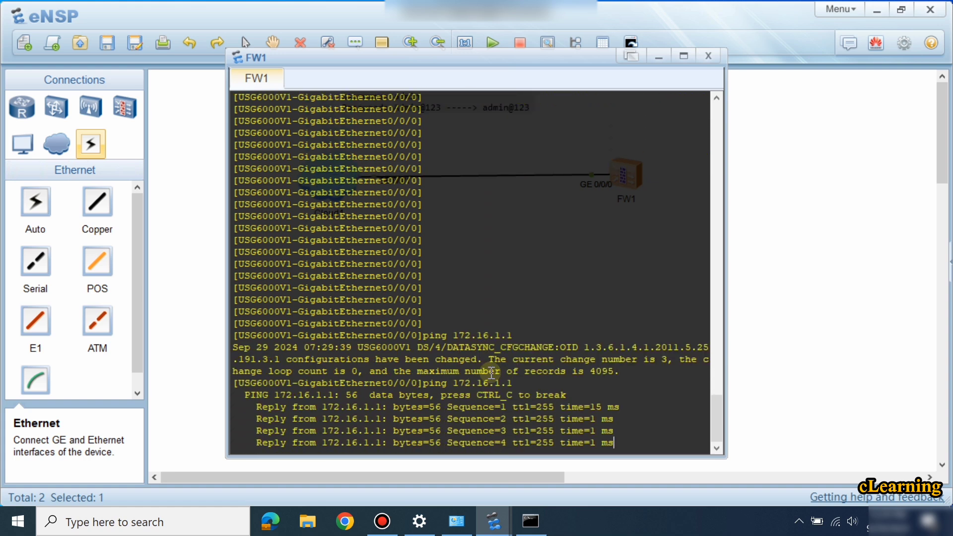
key(Up)
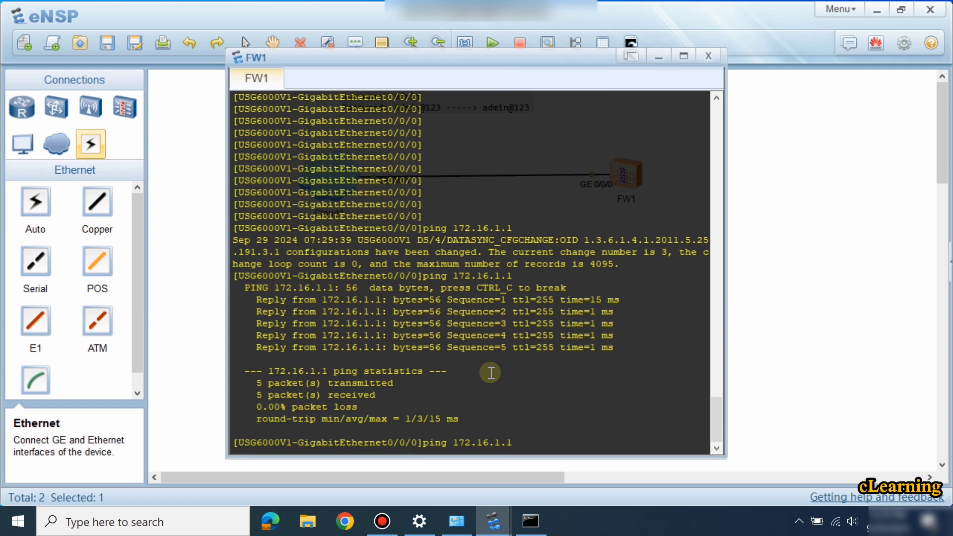
text(0)
key(Return)
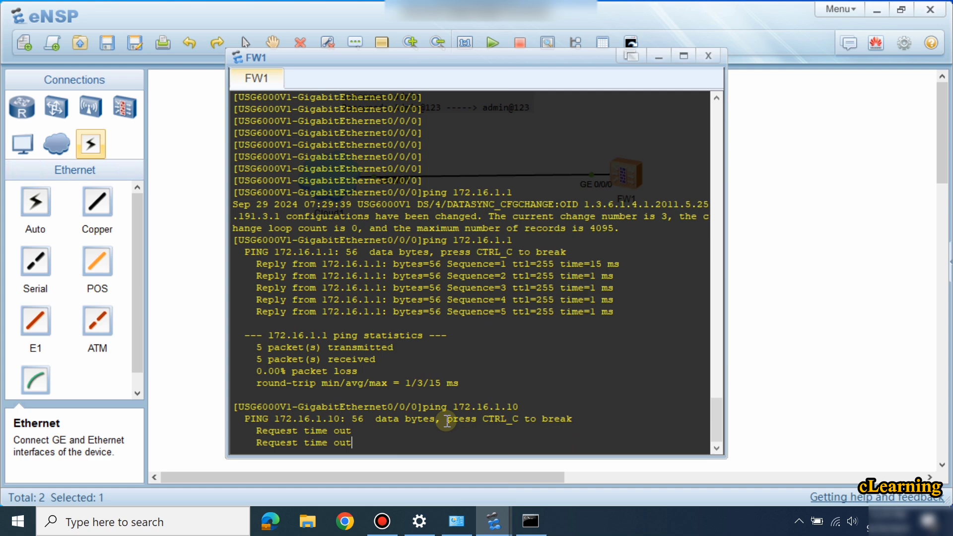
key(ctrl+c)
Display the interface configuration and highlight the lines showing the new address.
text(dis)
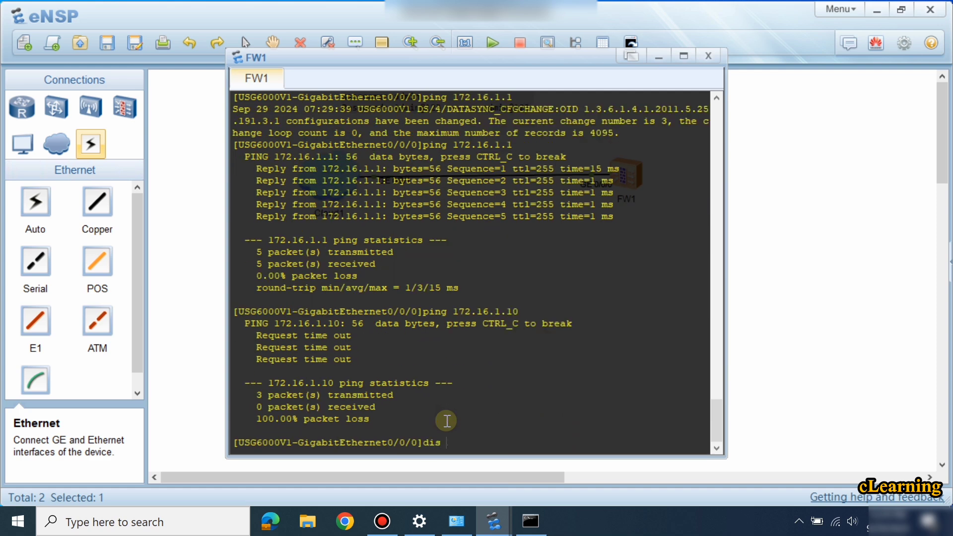
key(Tab)
text(thi)
key(Tab)
key(Return)
key(Return)
key(Return)
key(Return)
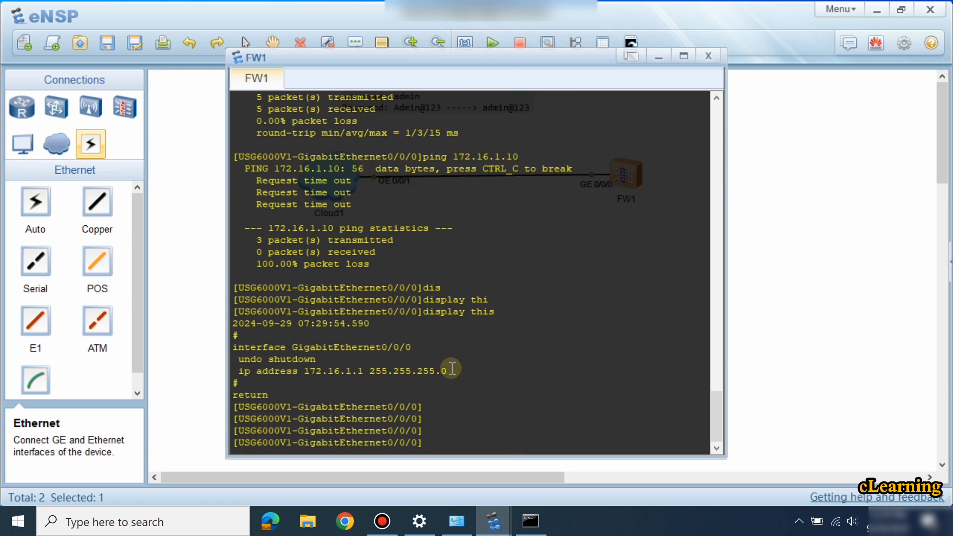
drag(448, 372, 226, 350)
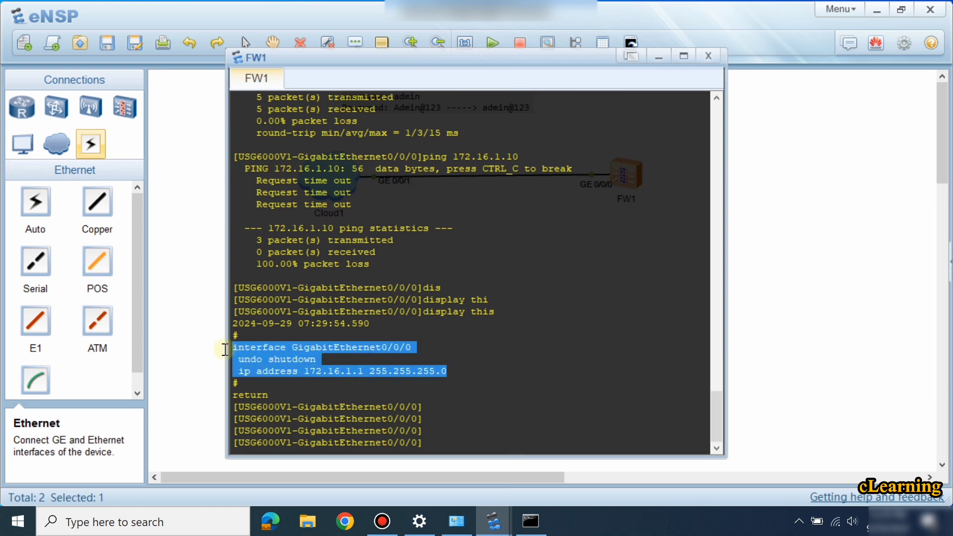
click(525, 390)
key(Return)
key(Return)
key(Return)
key(Return)
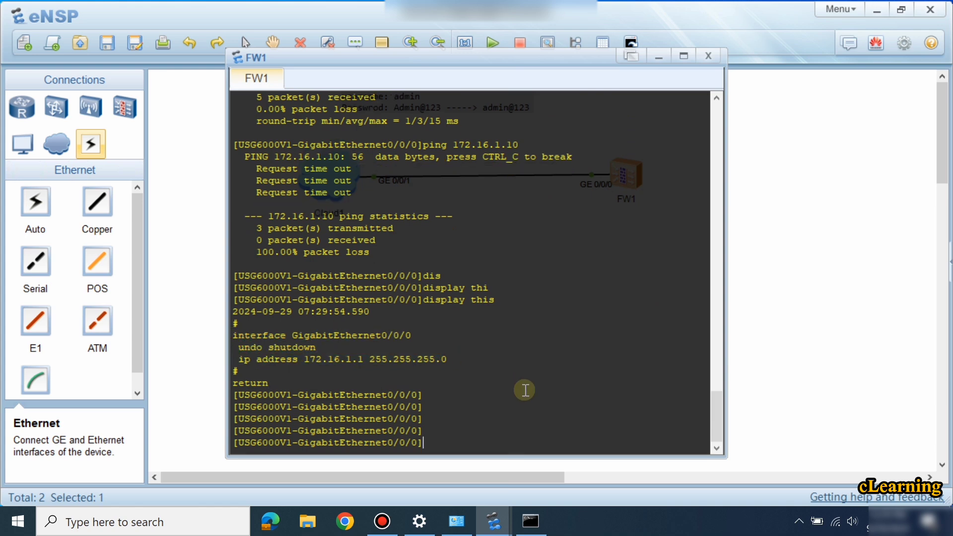
List the service-manage options, pointing out HTTP, HTTPS and the all option.
text(se)
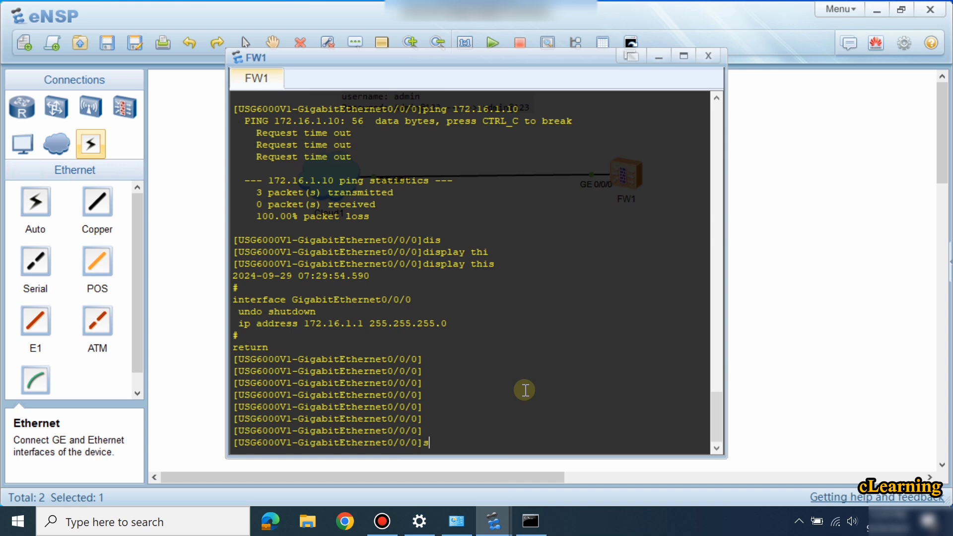
key(Tab)
text(?)
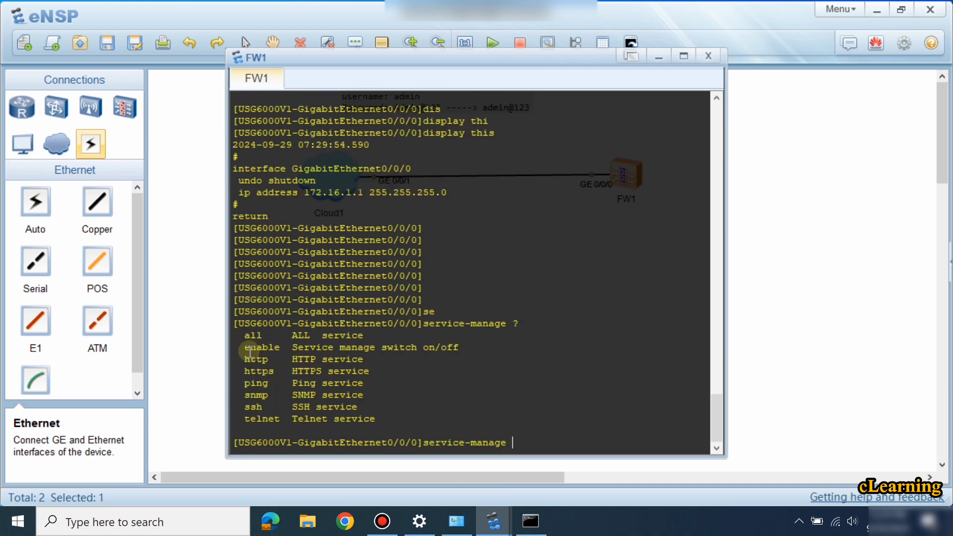
drag(245, 358, 370, 372)
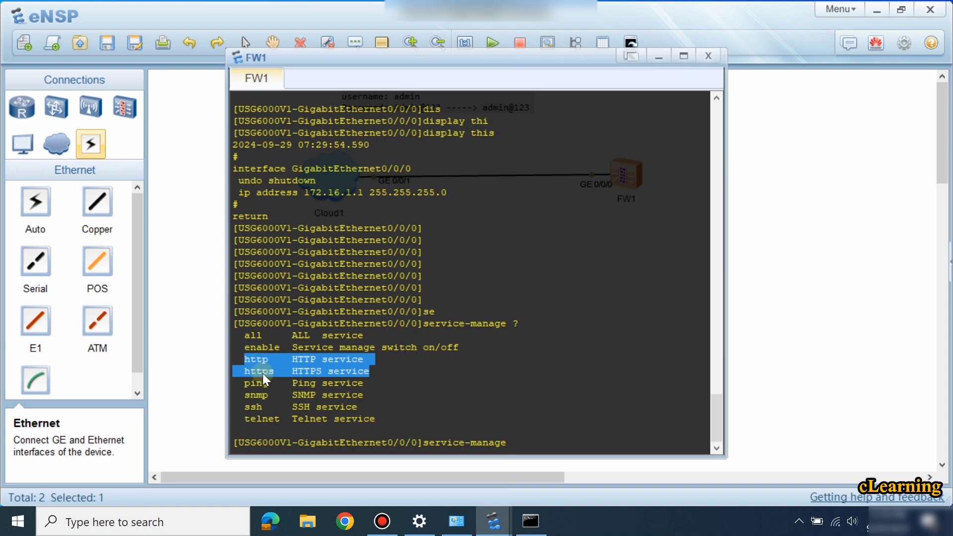
click(263, 373)
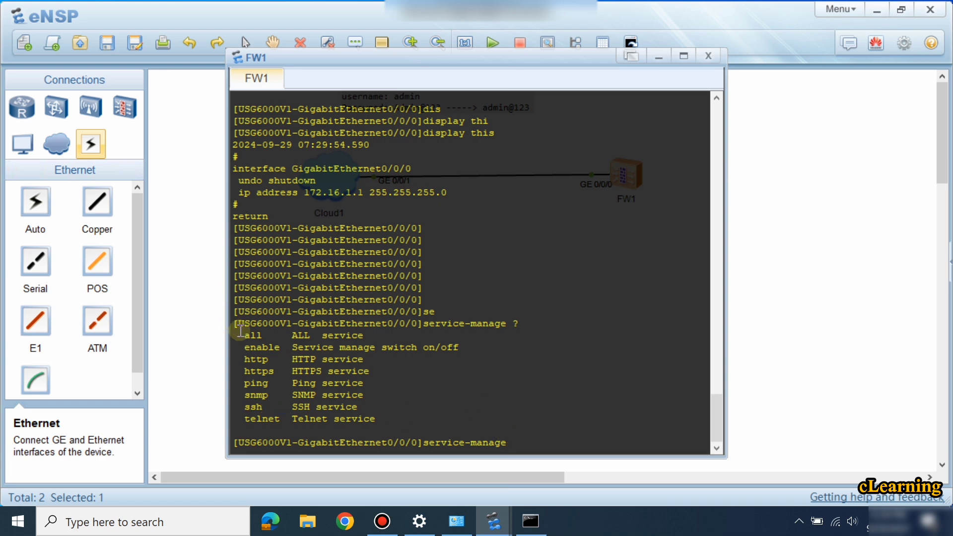
drag(239, 333, 295, 332)
Apply service-manage all permit, then rerun the ping to 172.16.1.10.
text(a)
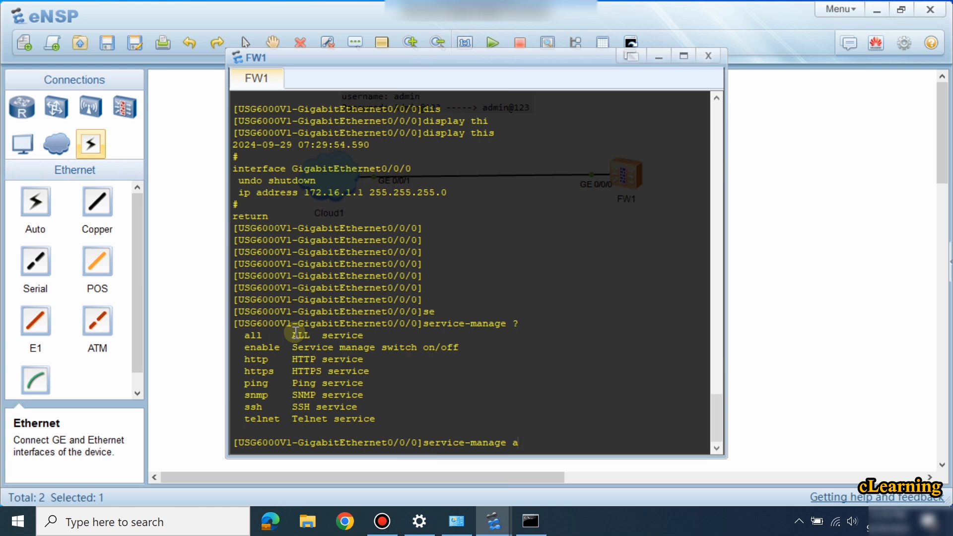
text(ll)
key(Tab)
text(p)
key(Tab)
key(Return)
key(Return)
key(Return)
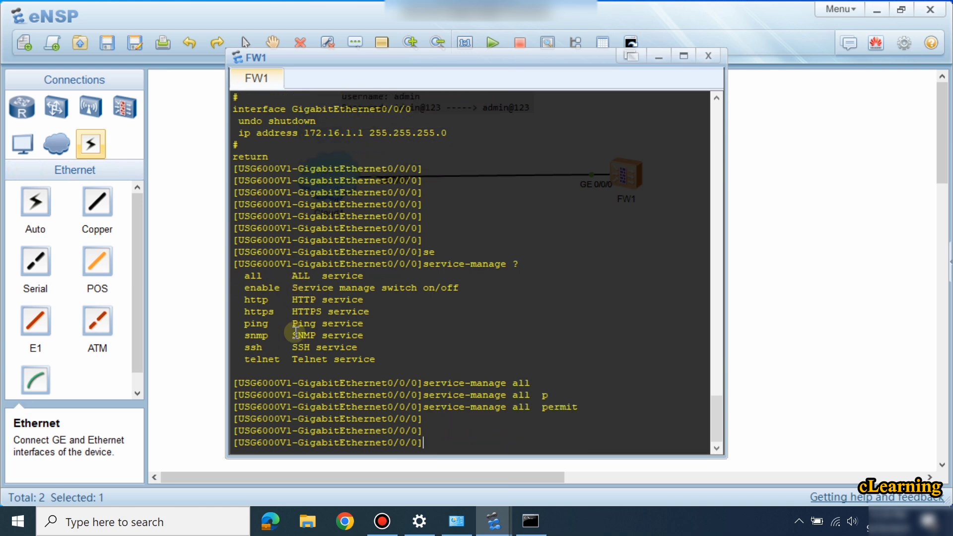
key(Return)
key(Return)
key(Return)
key(Return)
key(Return)
key(Return)
key(Return)
key(Return)
key(Return)
key(Return)
key(Return)
key(Return)
key(Return)
key(Return)
key(Return)
text(display this)
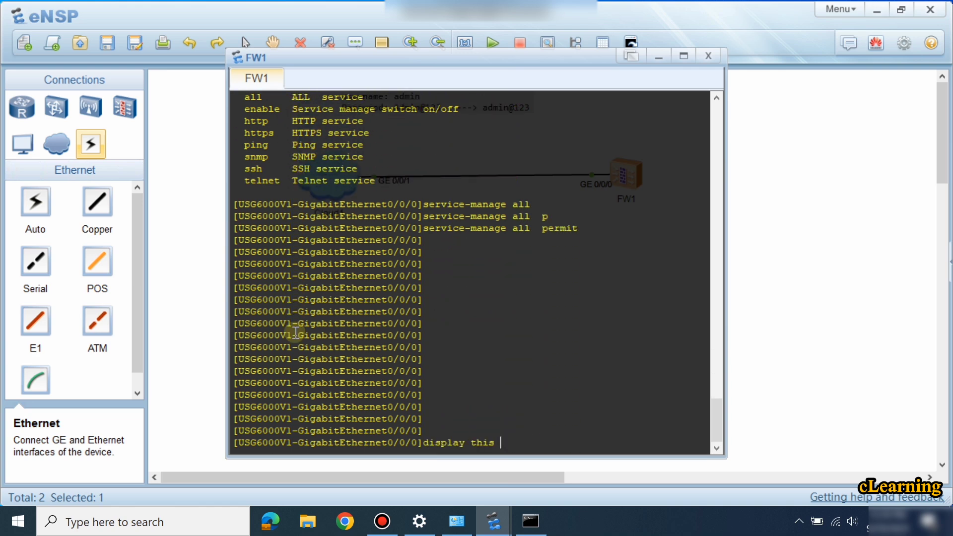
key(Up)
key(Return)
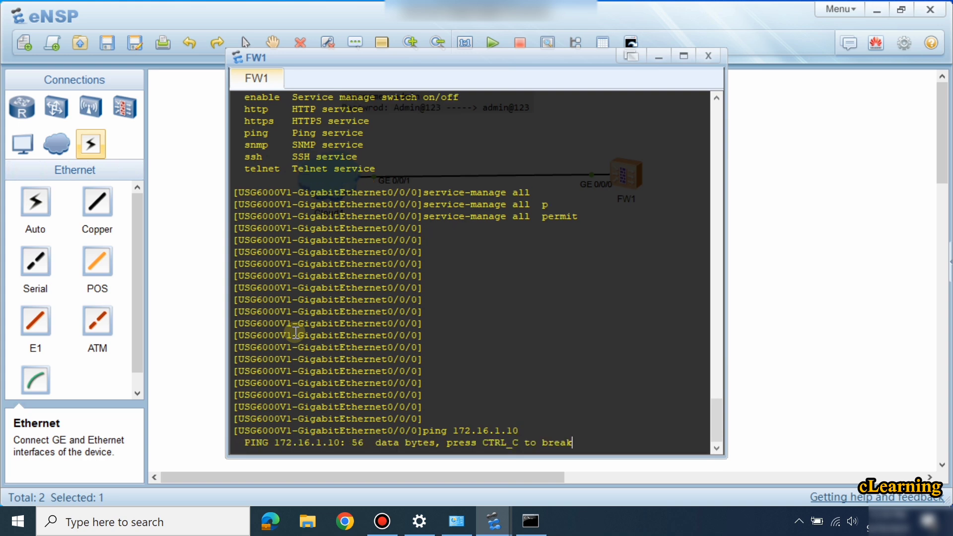
Ping 172.16.1.1 again from the host's Command Prompt.
click(760, 352)
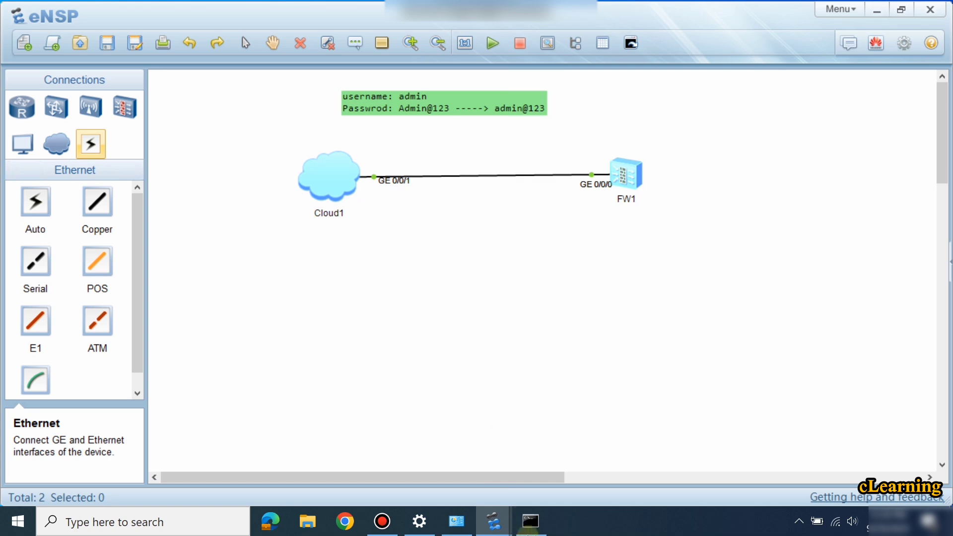
click(531, 521)
key(Return)
key(Return)
key(Return)
key(Return)
key(Return)
key(Return)
key(Return)
key(Return)
key(Return)
key(Return)
key(Return)
key(Return)
key(Return)
key(Return)
key(Return)
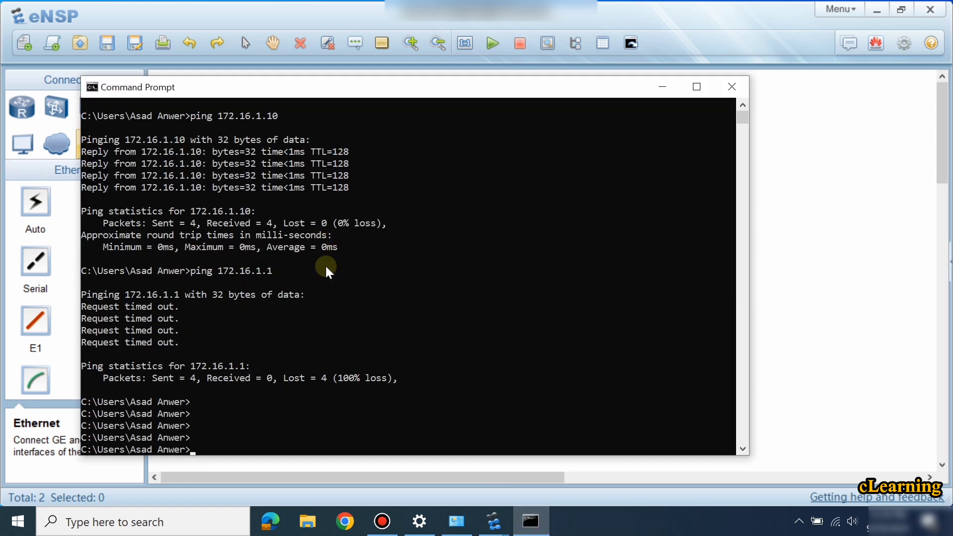
key(Up)
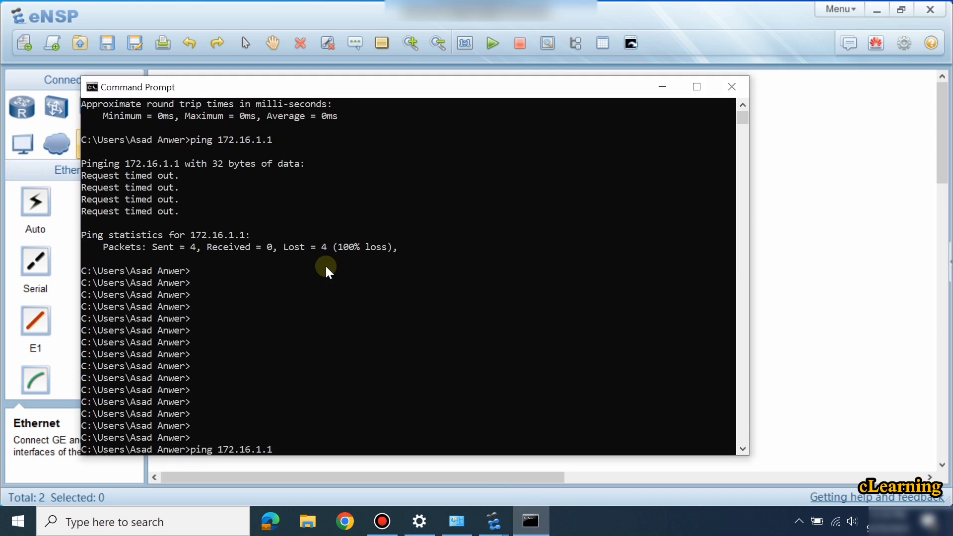
key(Return)
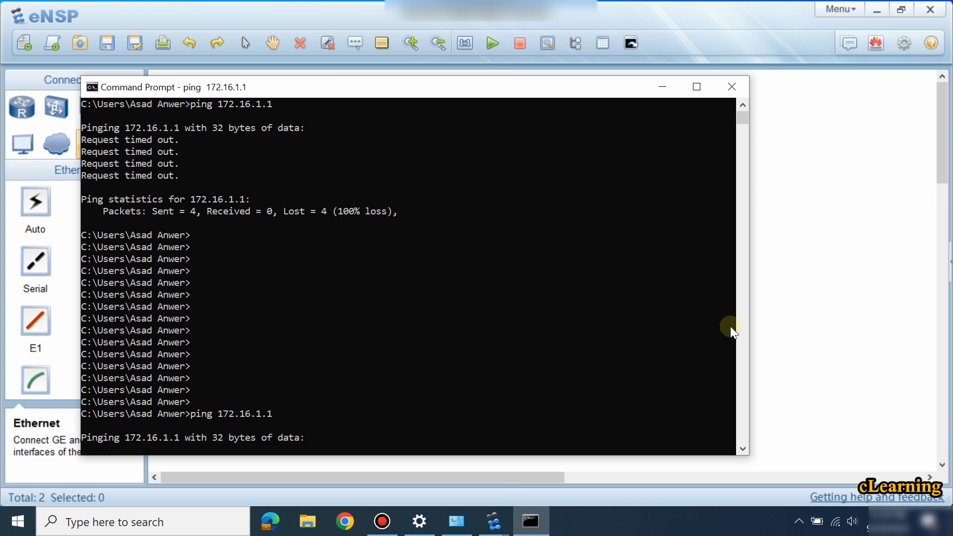
On FW1, display the interface configuration with its permit lines and highlight the IP address and mask.
click(782, 321)
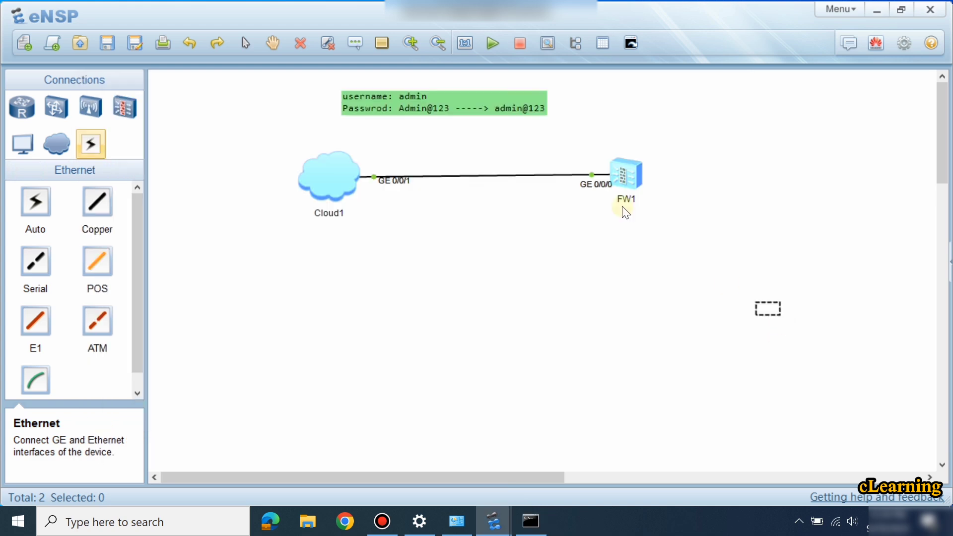
double_click(628, 175)
key(Return)
key(Return)
key(Return)
key(Return)
key(Return)
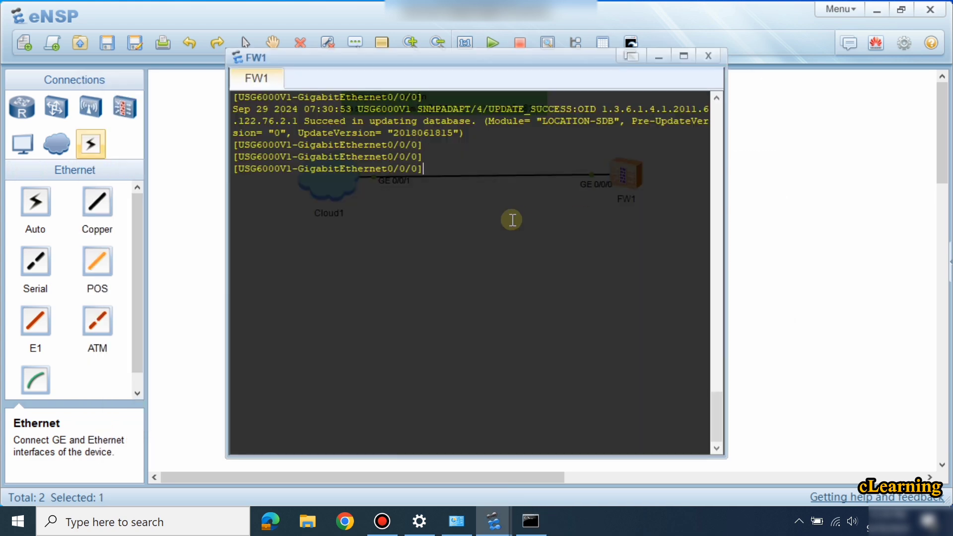
text(dis)
key(Tab)
text(thi)
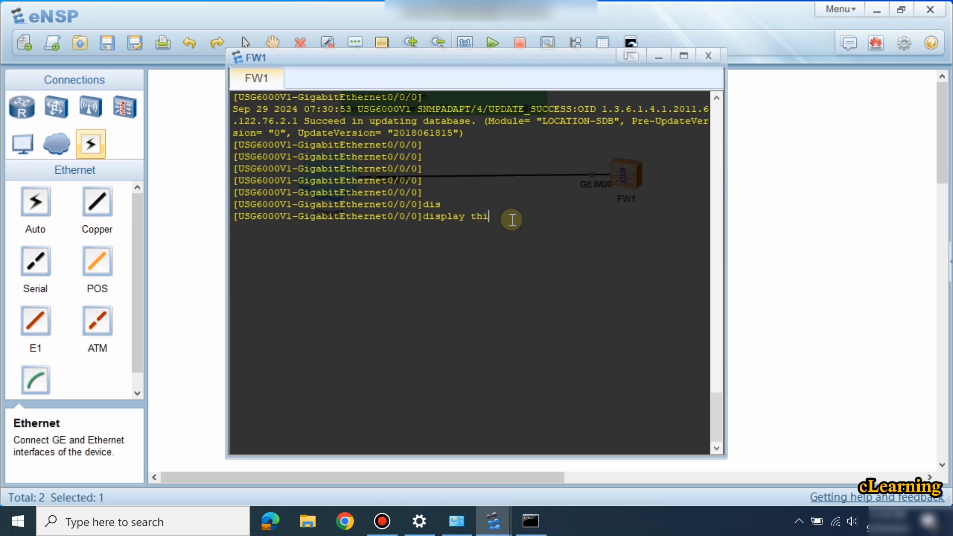
key(Tab)
key(Return)
key(Return)
key(Return)
key(Return)
key(Return)
key(Return)
key(Return)
key(Return)
key(Return)
key(Return)
key(Return)
key(Return)
key(Return)
key(Return)
key(Return)
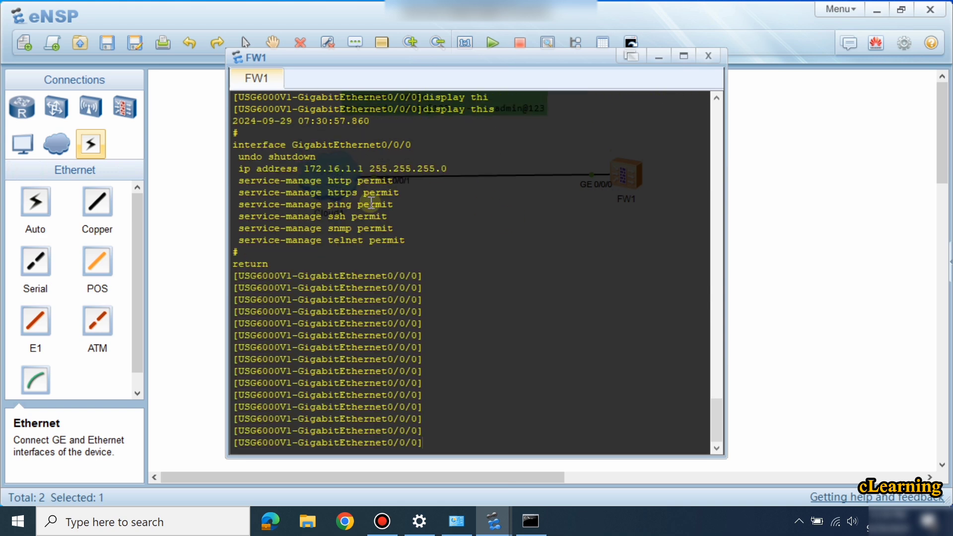
drag(312, 168, 438, 166)
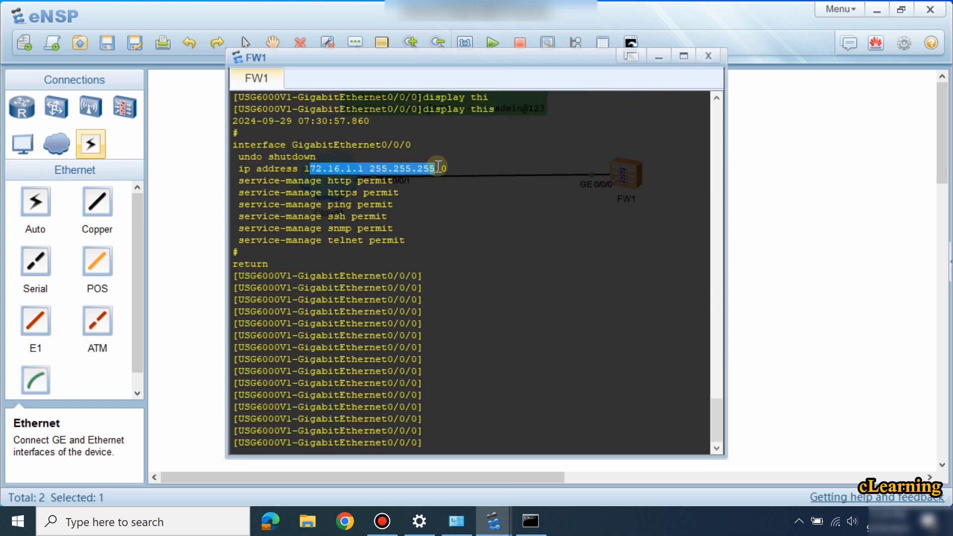
click(438, 166)
Re-enable FW1's GigabitEthernet0/0/0 with undo shutdown.
click(794, 283)
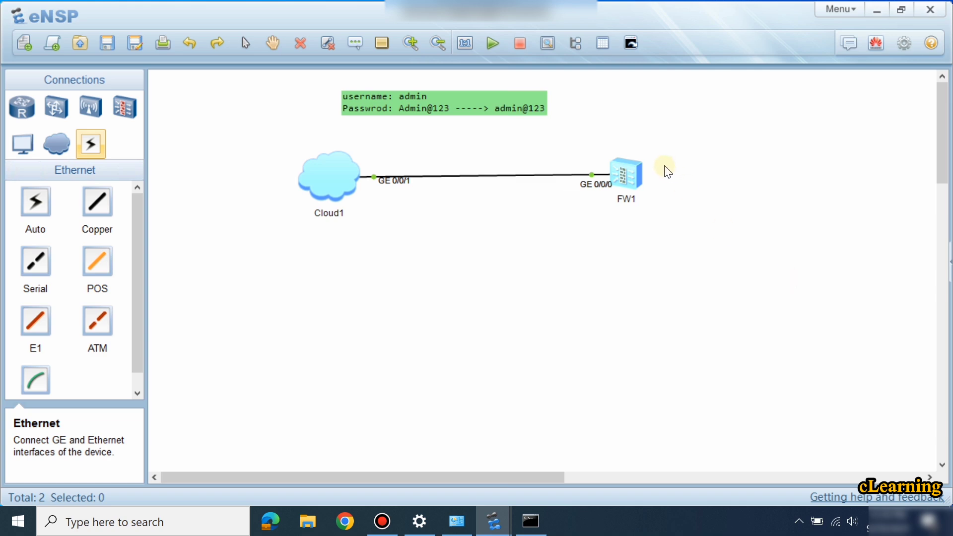
double_click(629, 183)
text(un)
key(Tab)
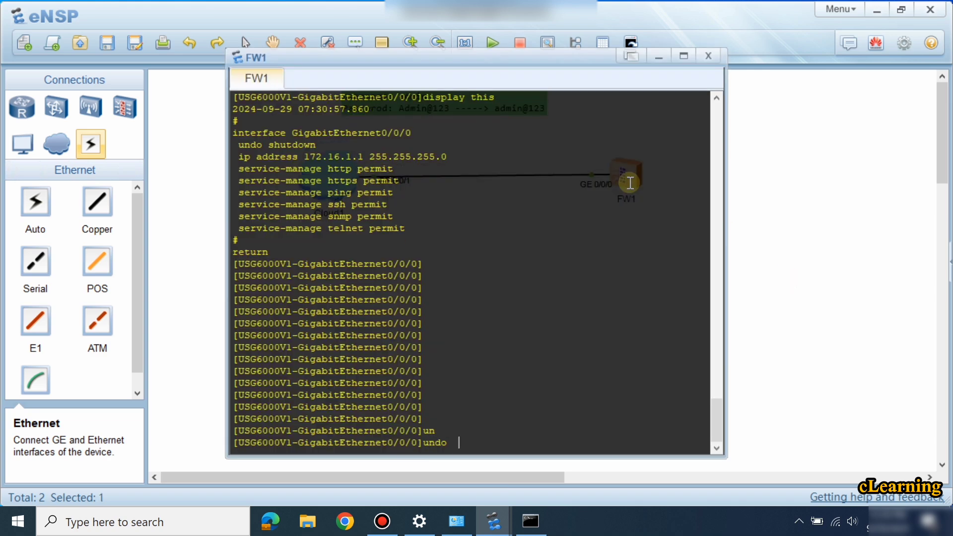
text(sh)
key(Tab)
key(Return)
key(Return)
key(Return)
click(738, 227)
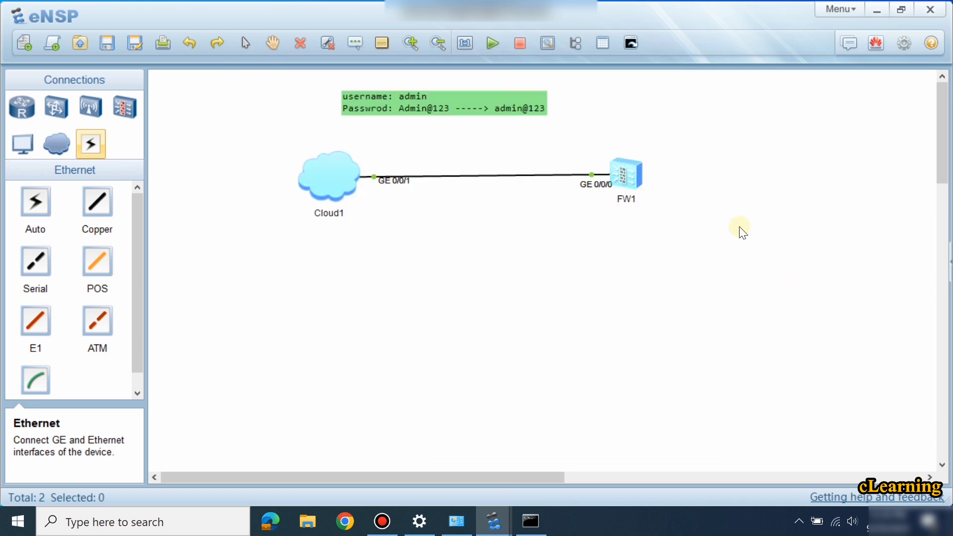
double_click(333, 196)
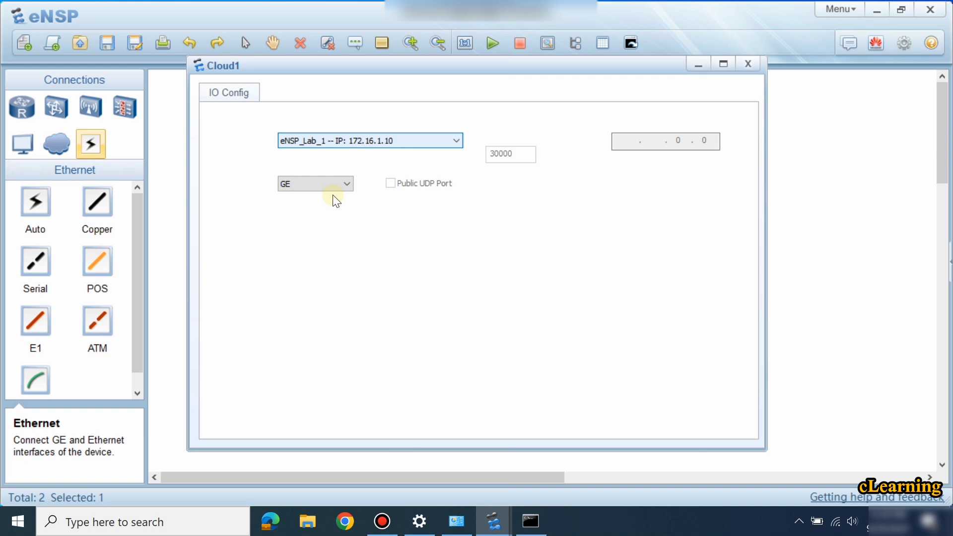
Check Cloud1's host adapter binding and close its port configuration unchanged.
click(392, 140)
click(392, 141)
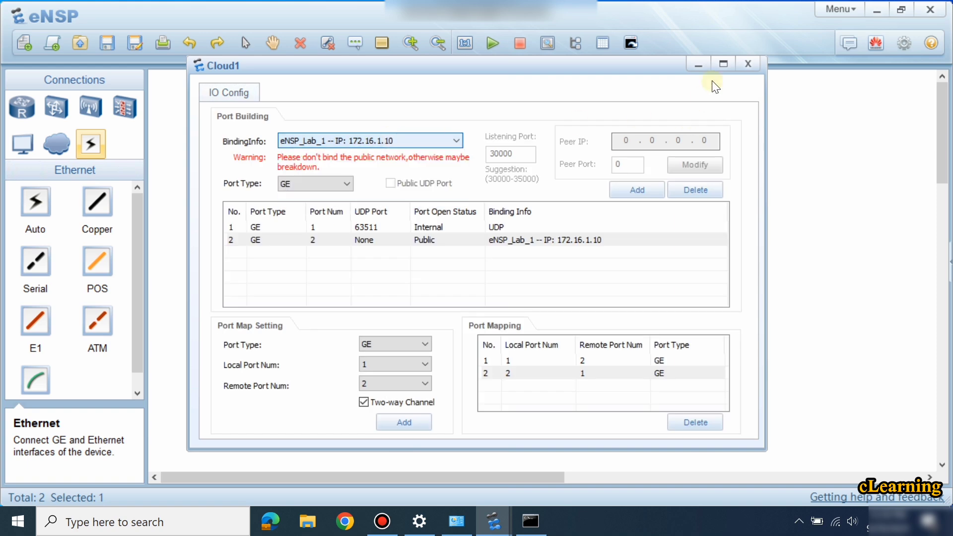
click(751, 66)
Rerun ping 172.16.1.1 from Command Prompt twice, getting 4 of 4 replies.
click(531, 521)
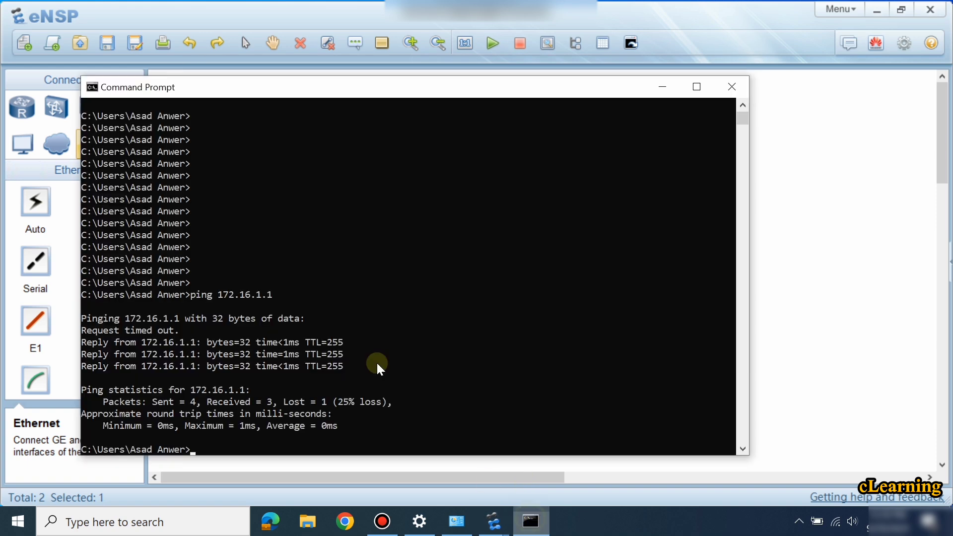
click(333, 298)
key(Up)
key(Return)
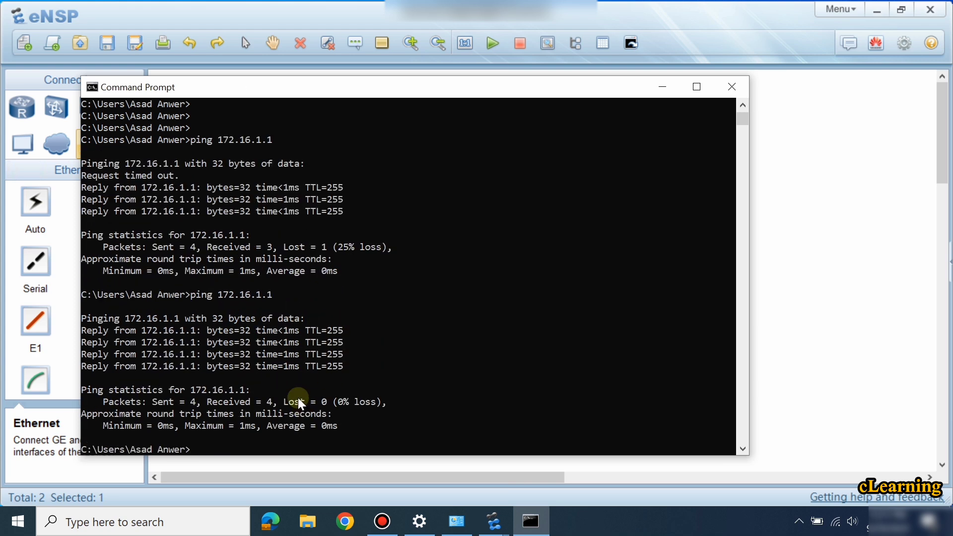
key(Return)
key(Return)
key(Return)
key(Up)
key(Return)
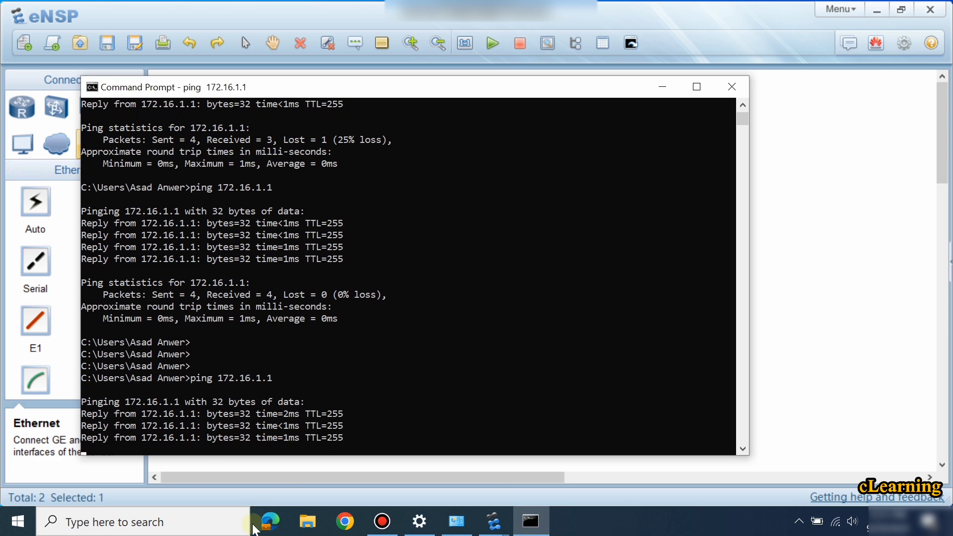
click(220, 530)
text(pu)
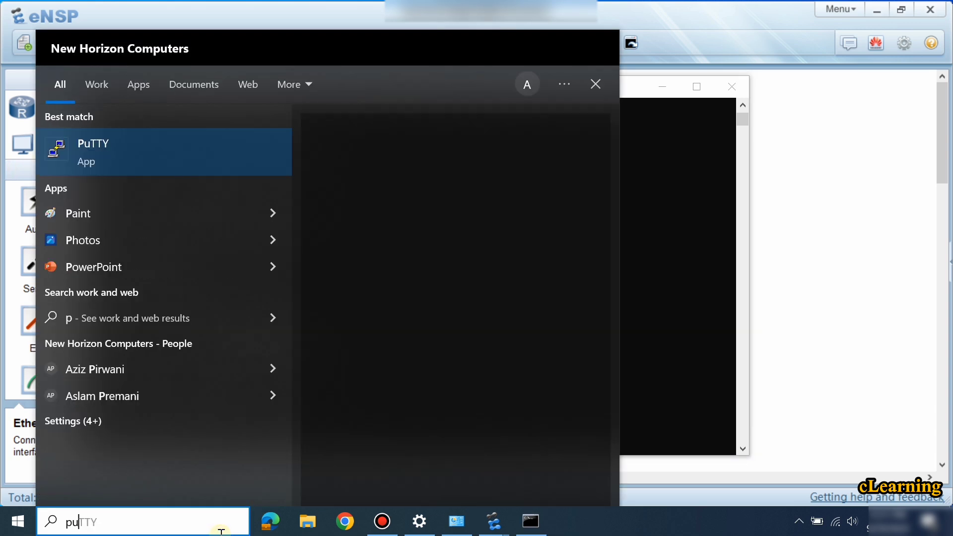
key(Return)
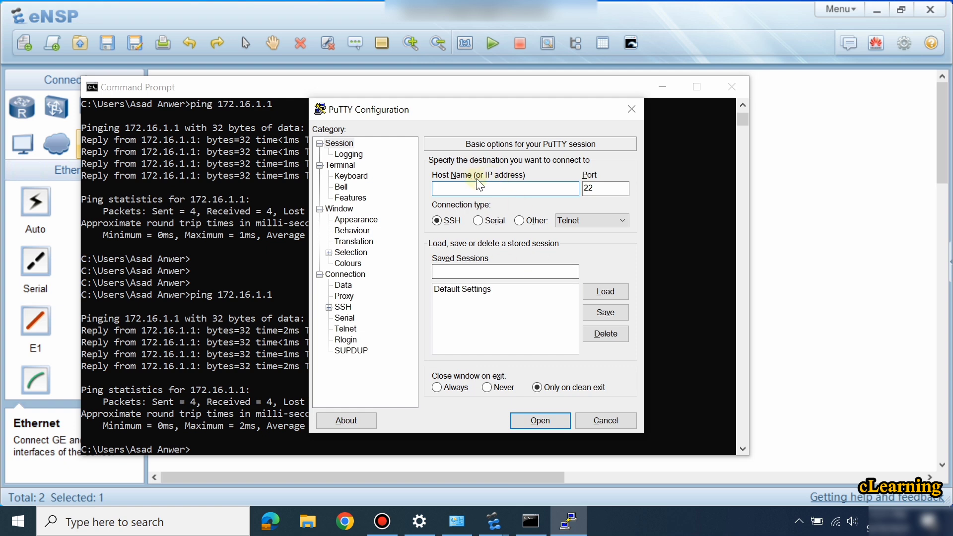
text(172.16.1.1)
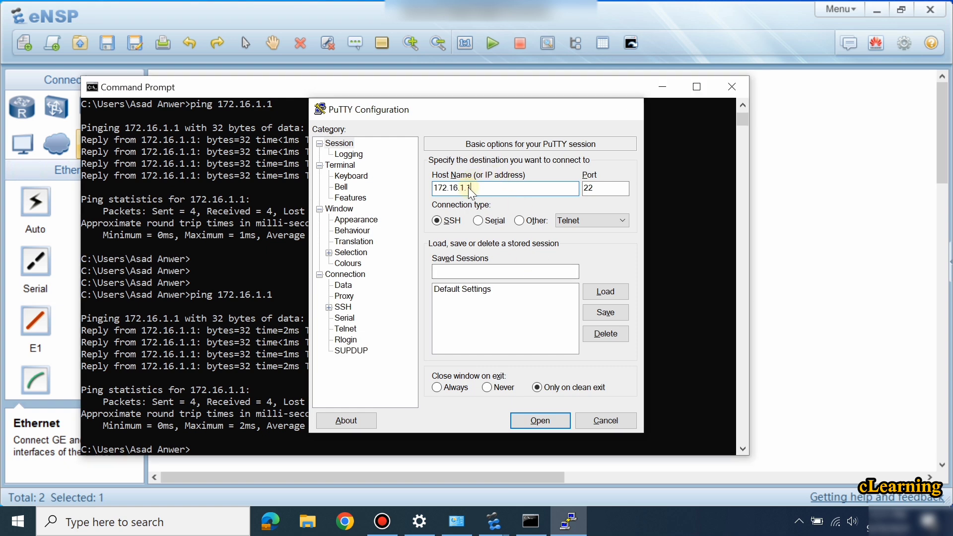
key(Return)
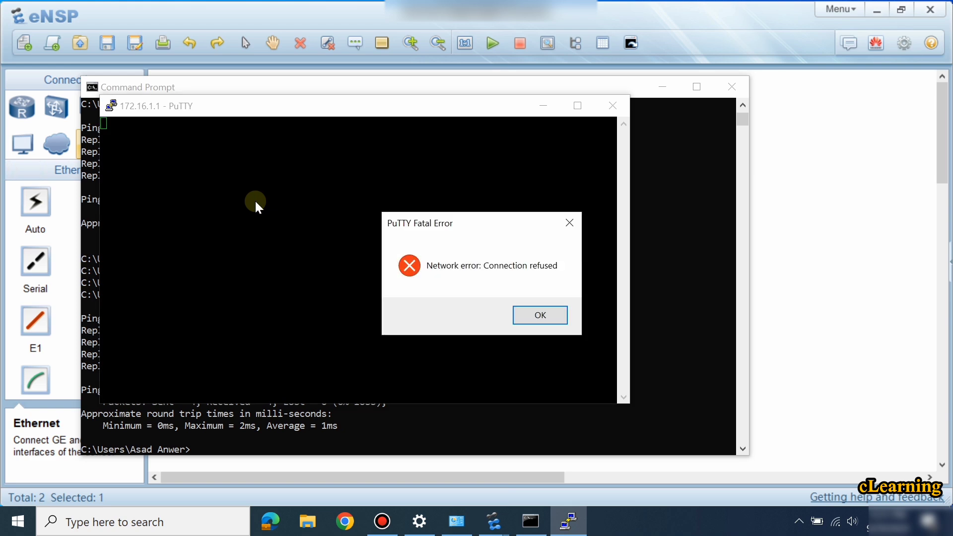
click(524, 316)
click(607, 115)
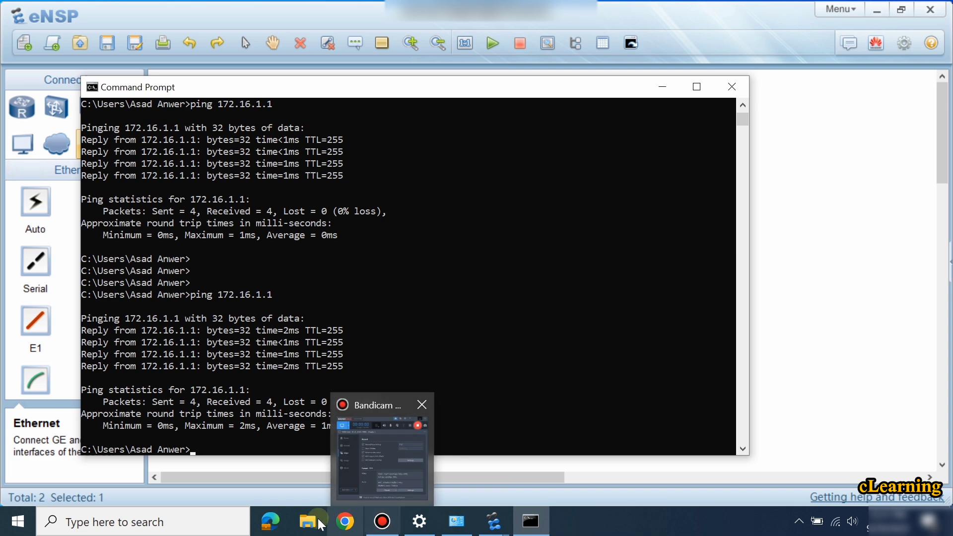
click(276, 526)
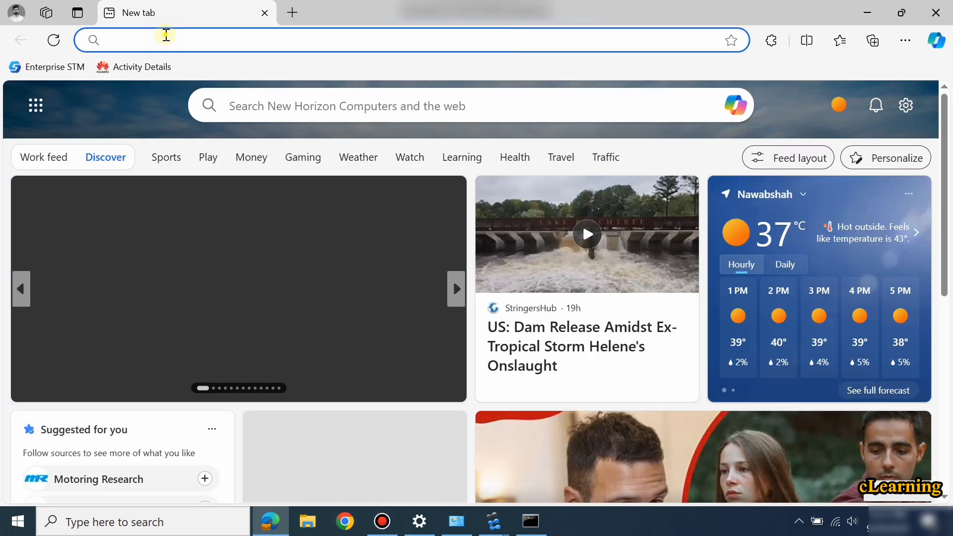
click(166, 35)
text(htt)
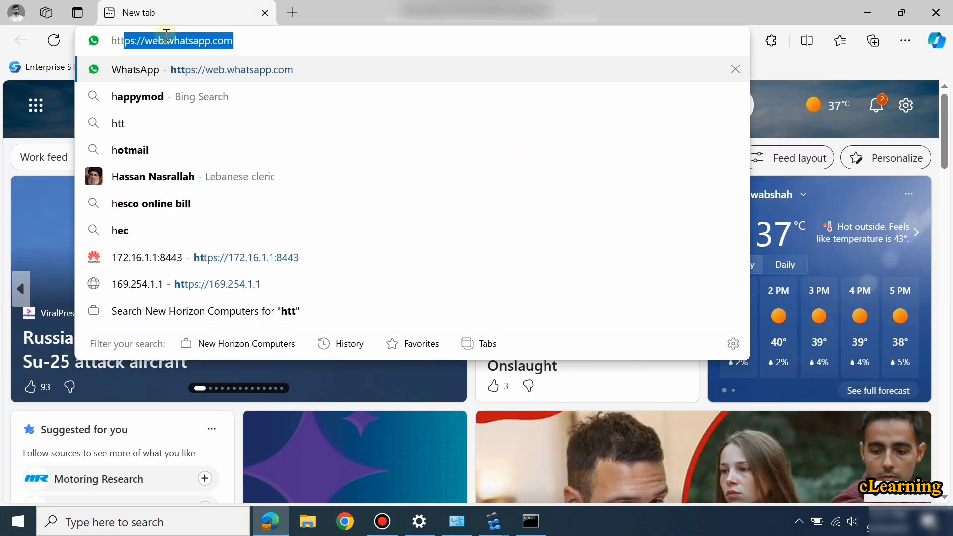
text(ps)
key(BackSpace)
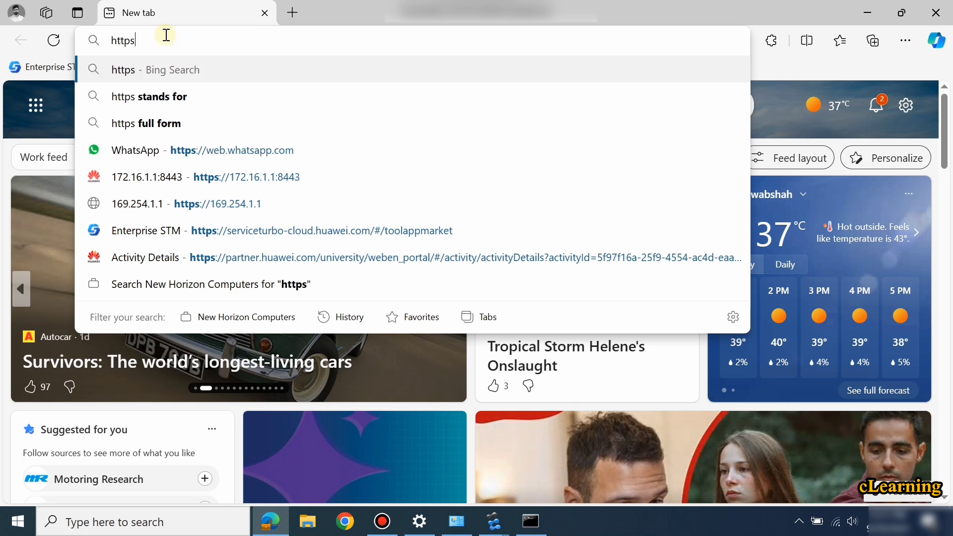
text(://172)
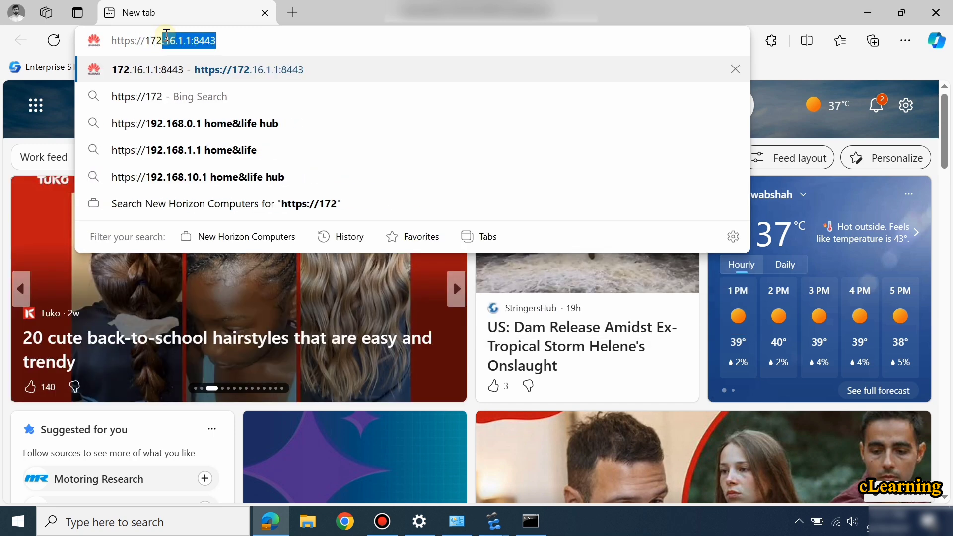
text(.16.1.1)
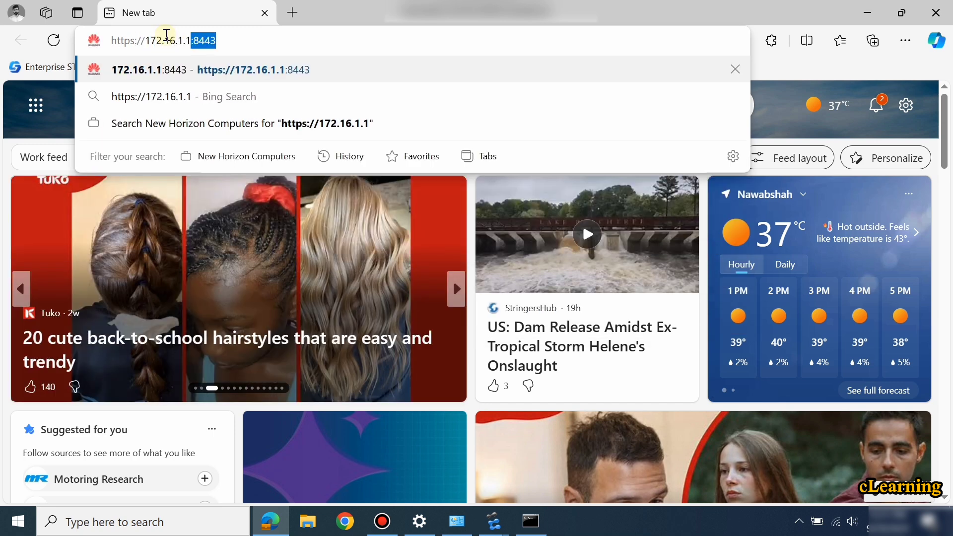
key(BackSpace)
key(Return)
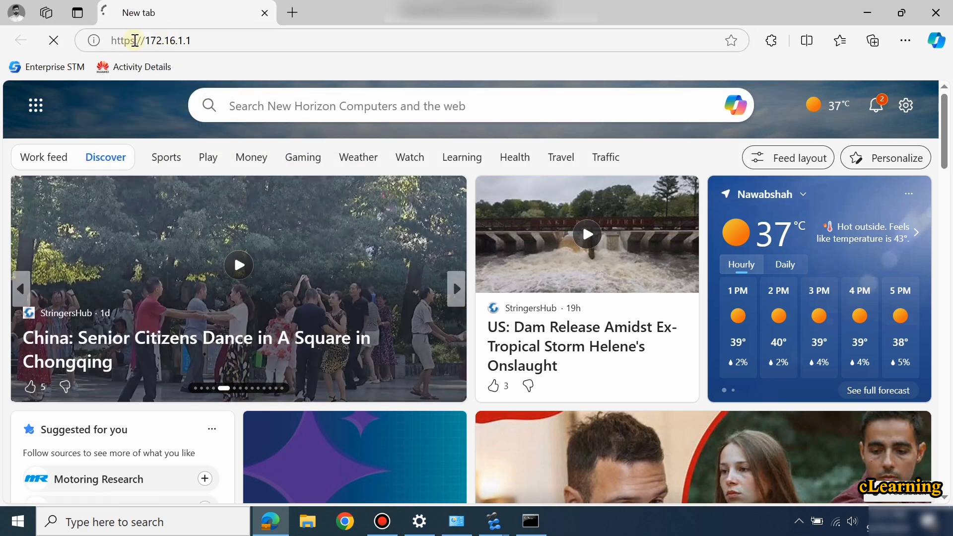
click(134, 40)
click(135, 40)
key(BackSpace)
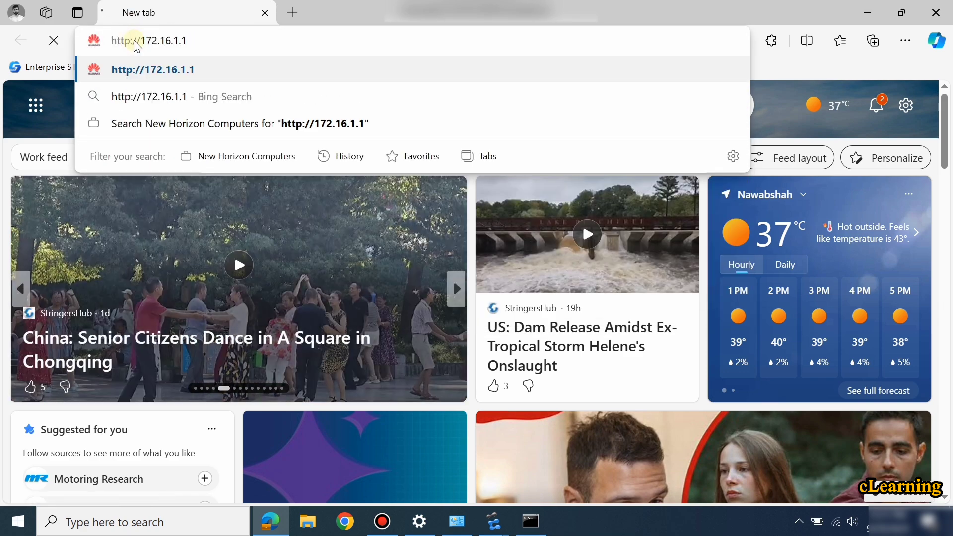
key(Return)
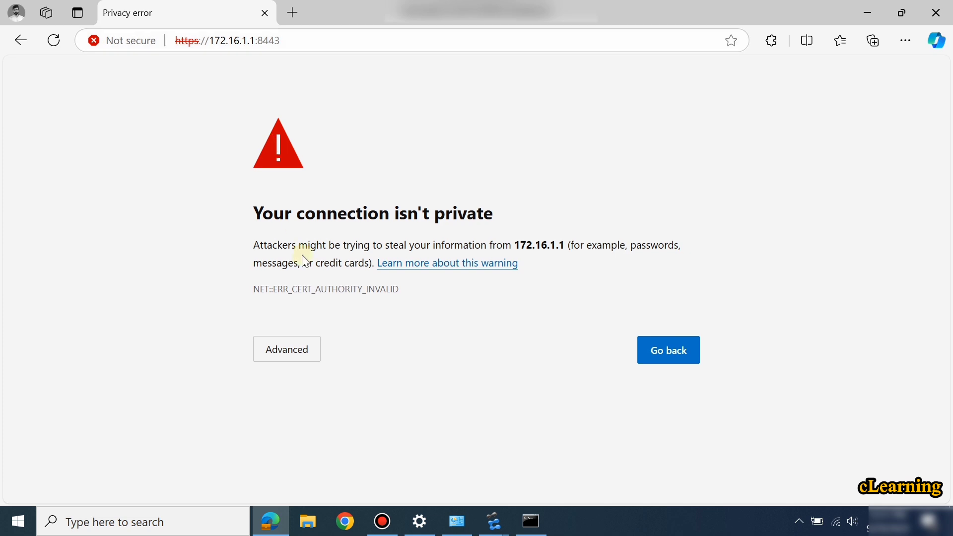
click(290, 346)
click(326, 464)
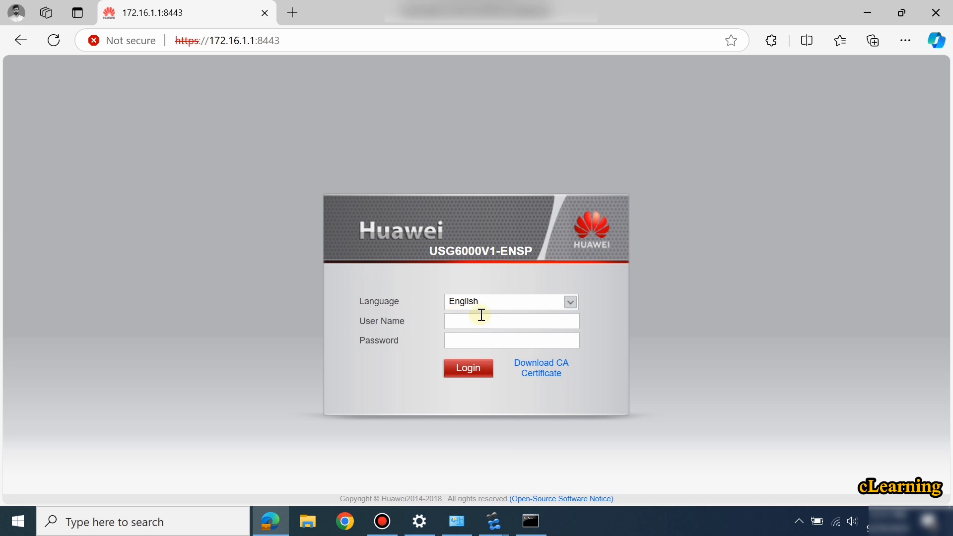
Log in to the USG6000V1 Web UI as the admin user, retrying after a failed first attempt.
drag(444, 250, 493, 250)
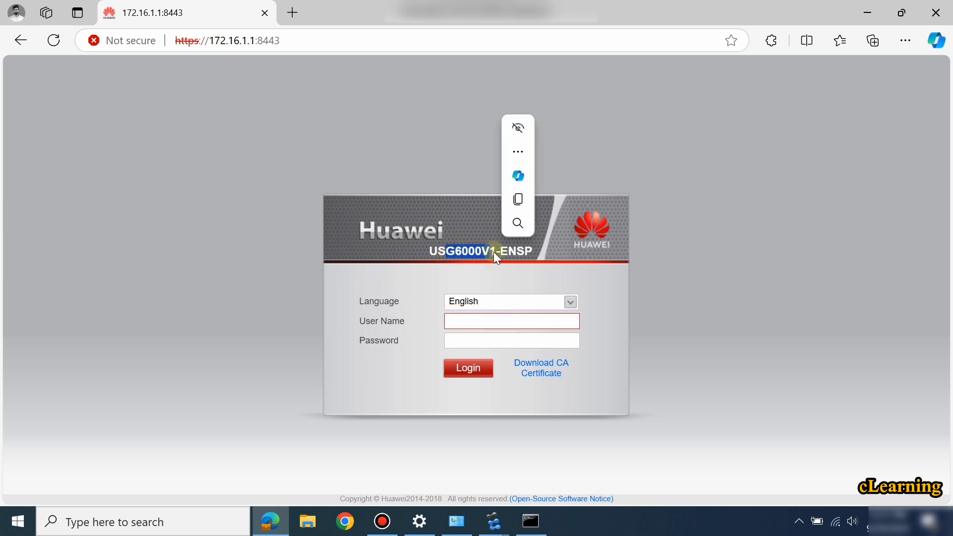
click(493, 250)
click(468, 324)
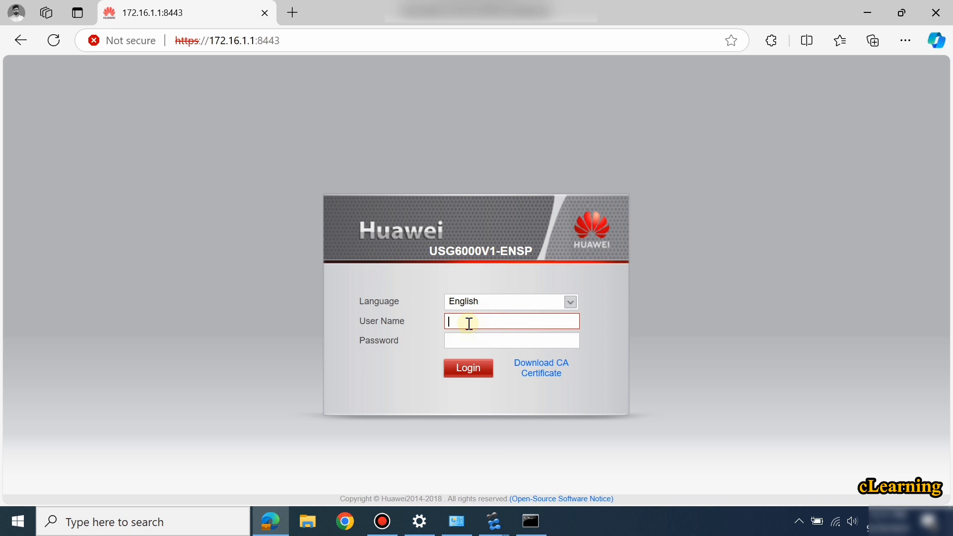
text(admin)
key(Return)
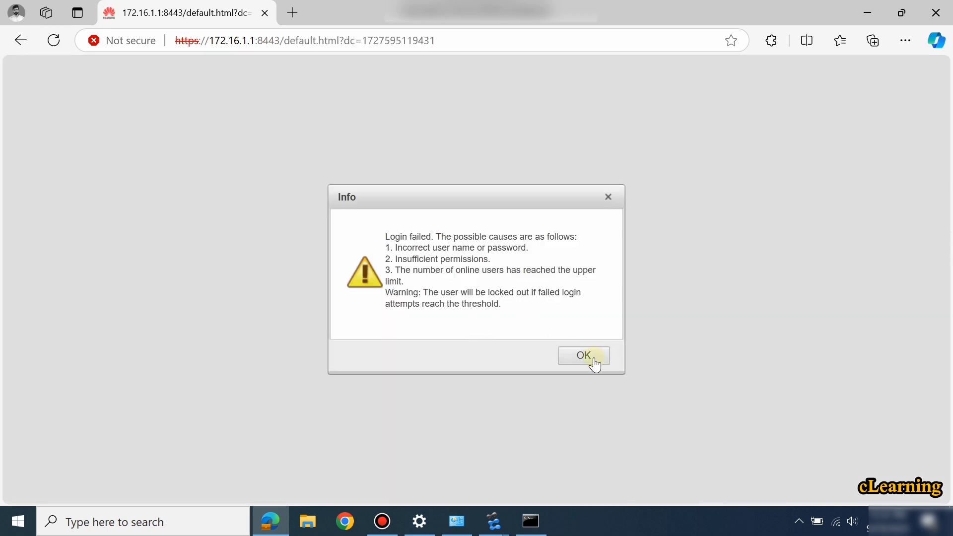
click(591, 359)
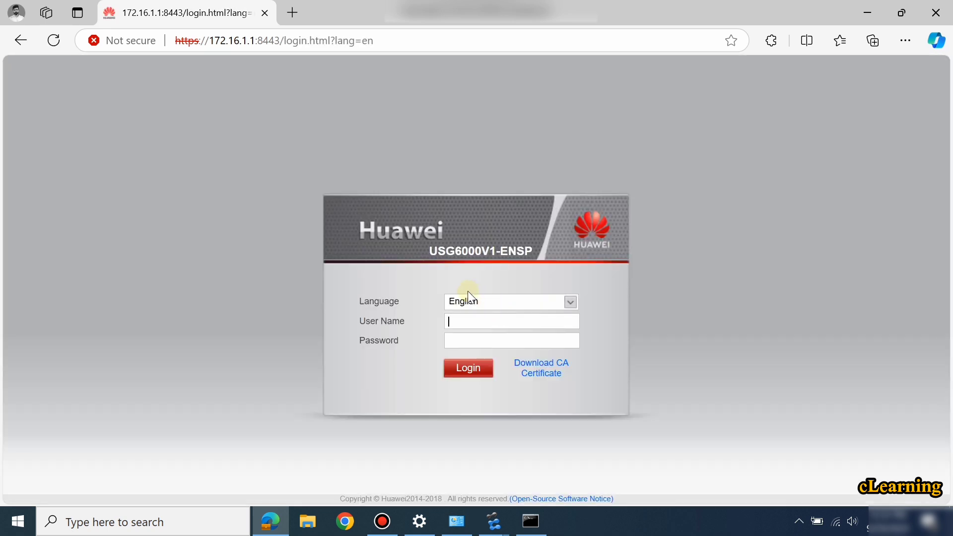
text(admin)
key(Return)
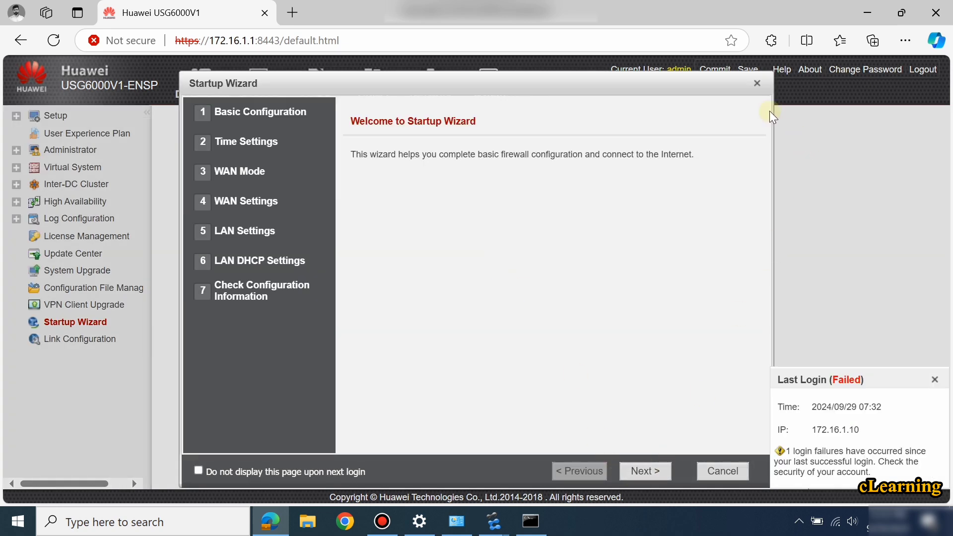
Dismiss the Startup Wizard and User Experience Plan, return to the eNSP topology, and reposition FW1.
click(756, 84)
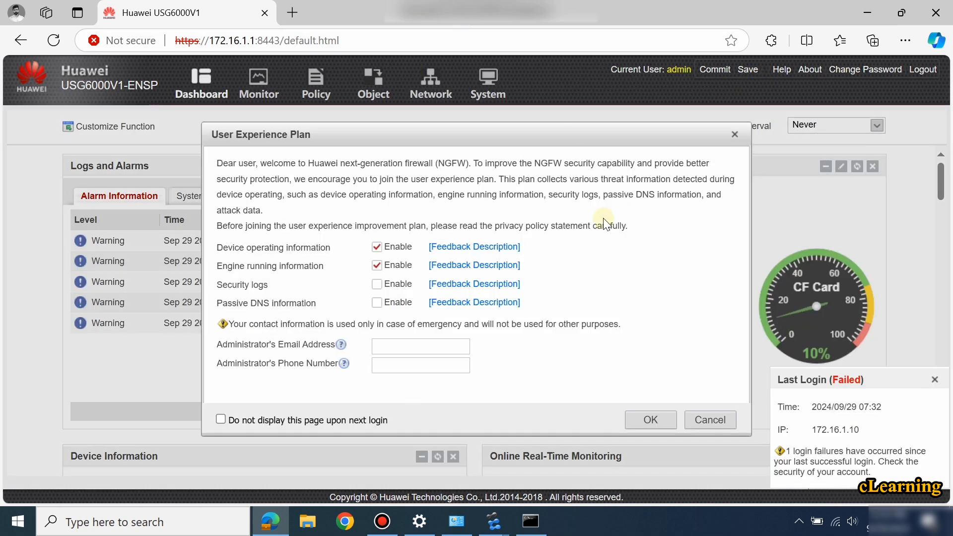
click(735, 136)
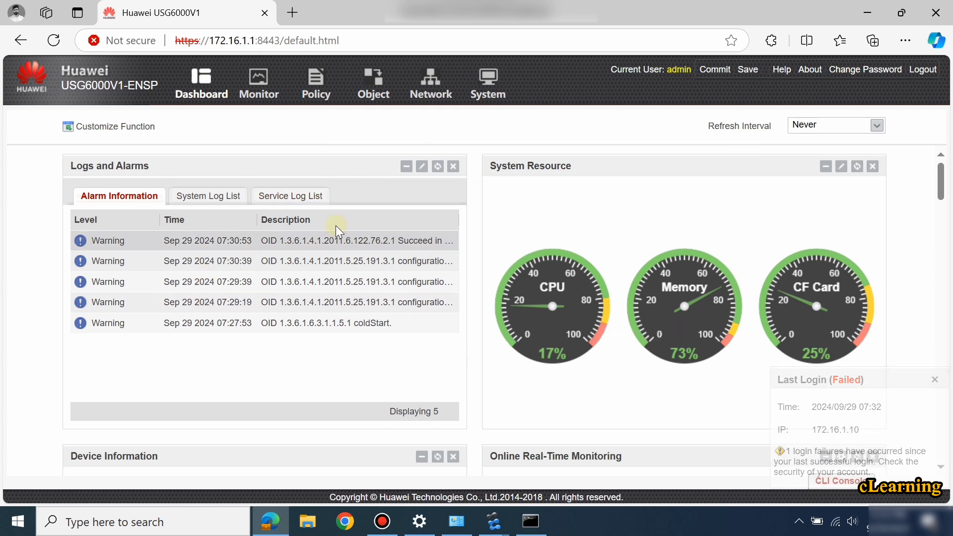
click(868, 12)
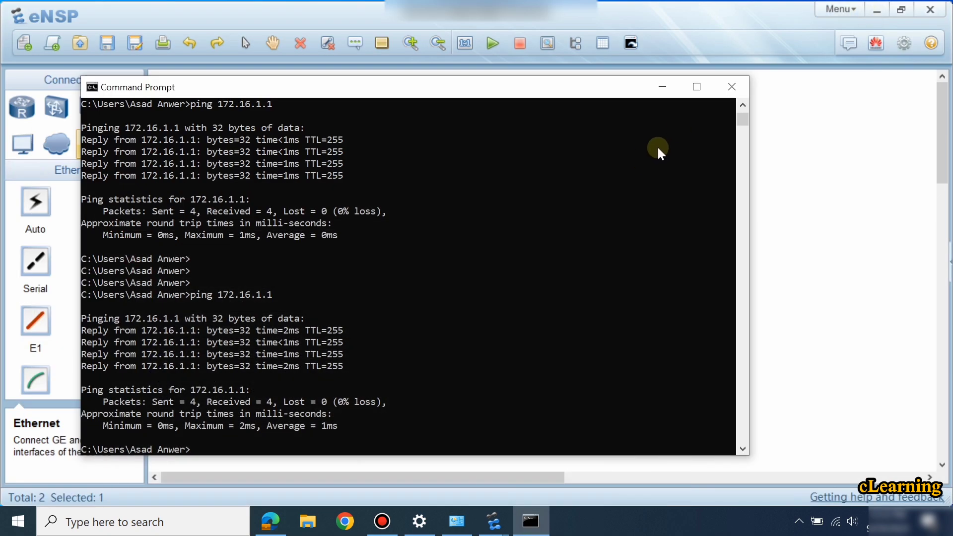
click(673, 91)
drag(638, 169, 570, 178)
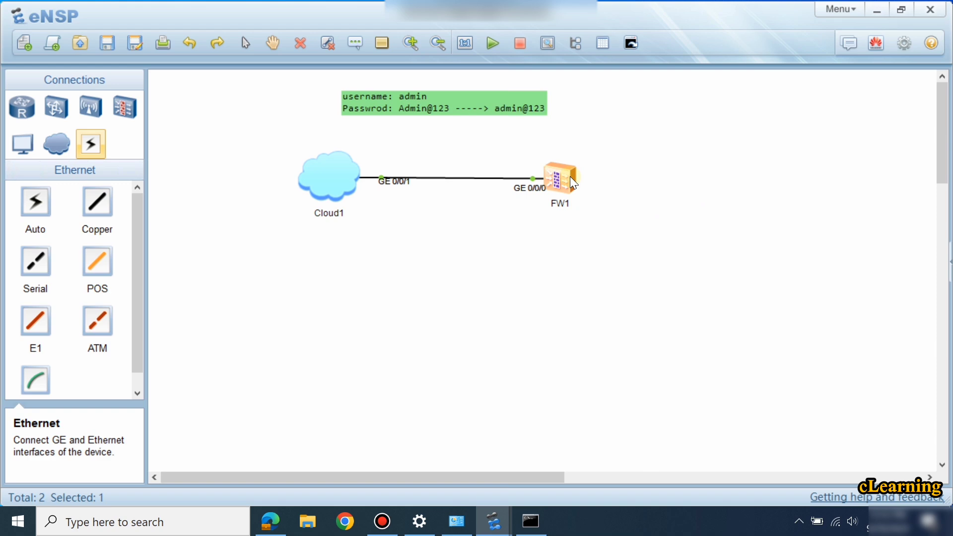